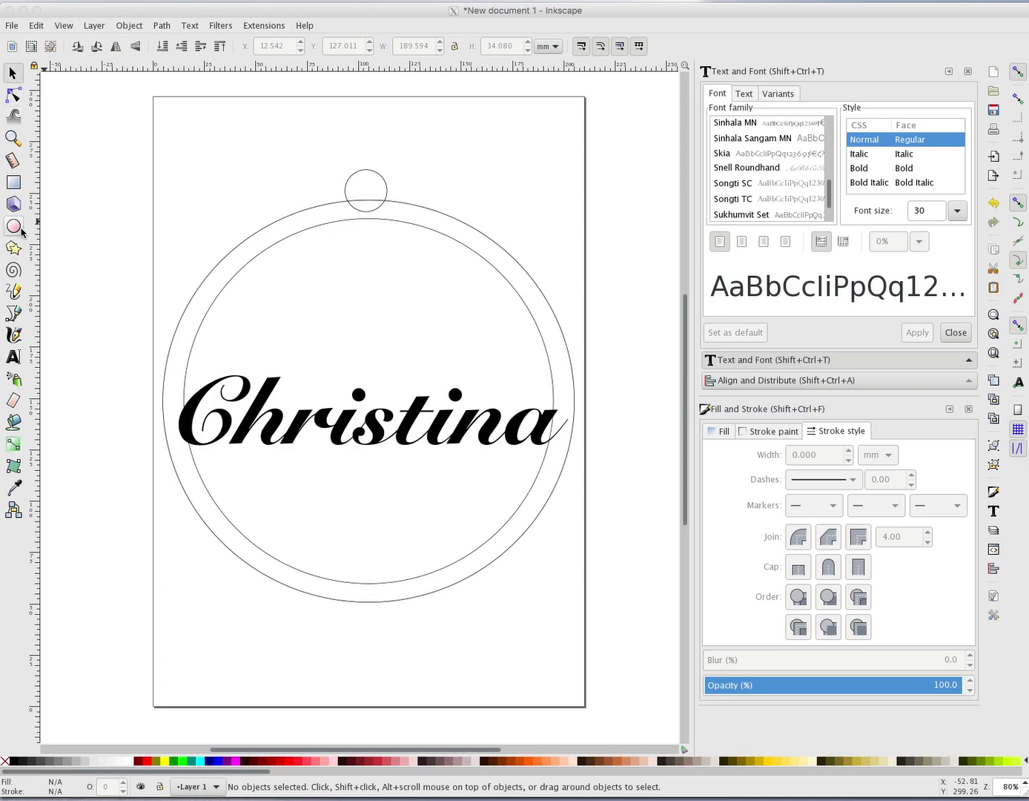
Step: Confirm the small top loop circle has no fill and a black 0.250 mm stroke
left_click(724, 430)
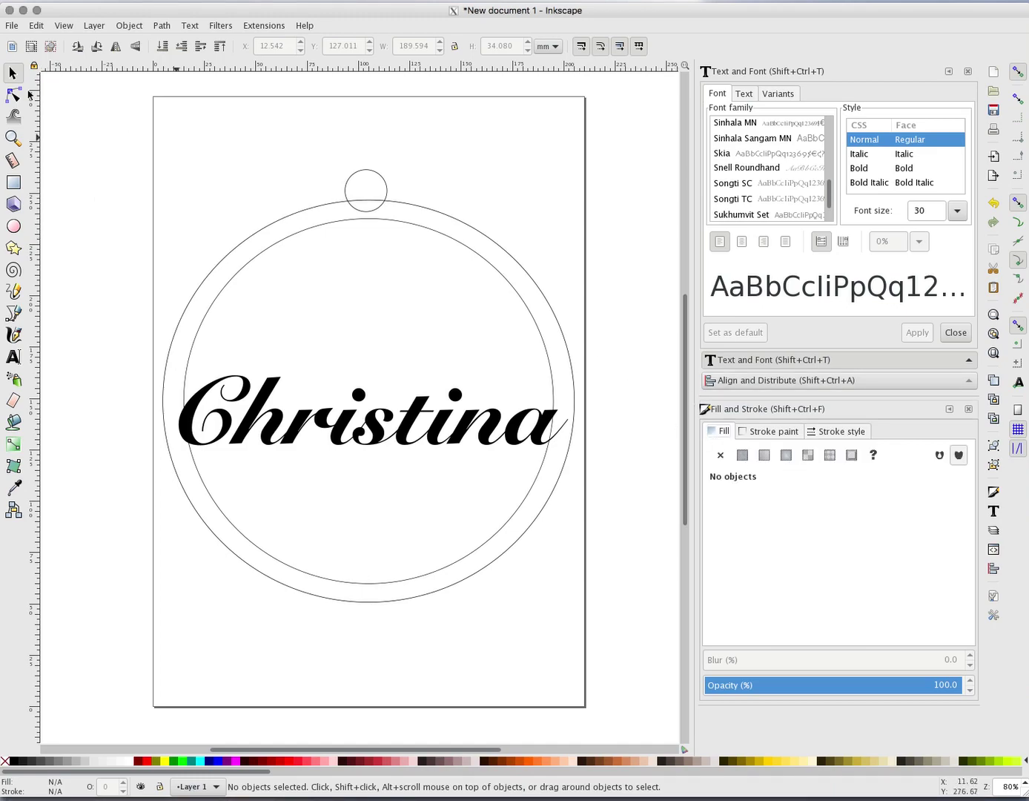
left_click(387, 191)
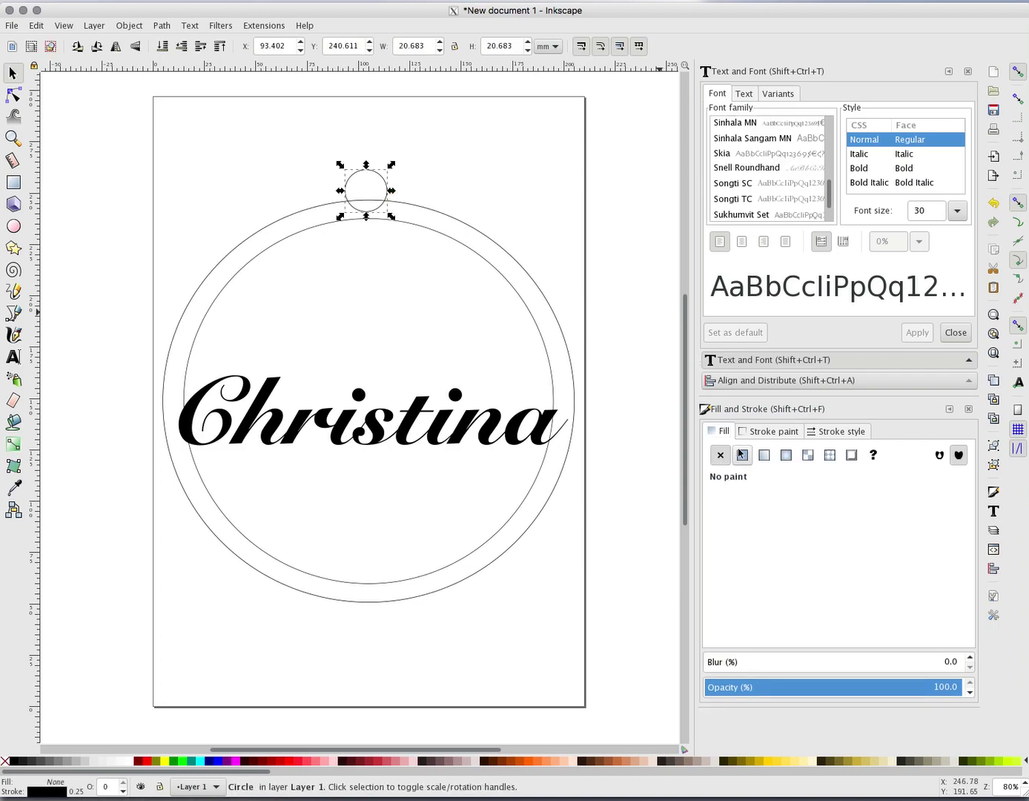
left_click(777, 434)
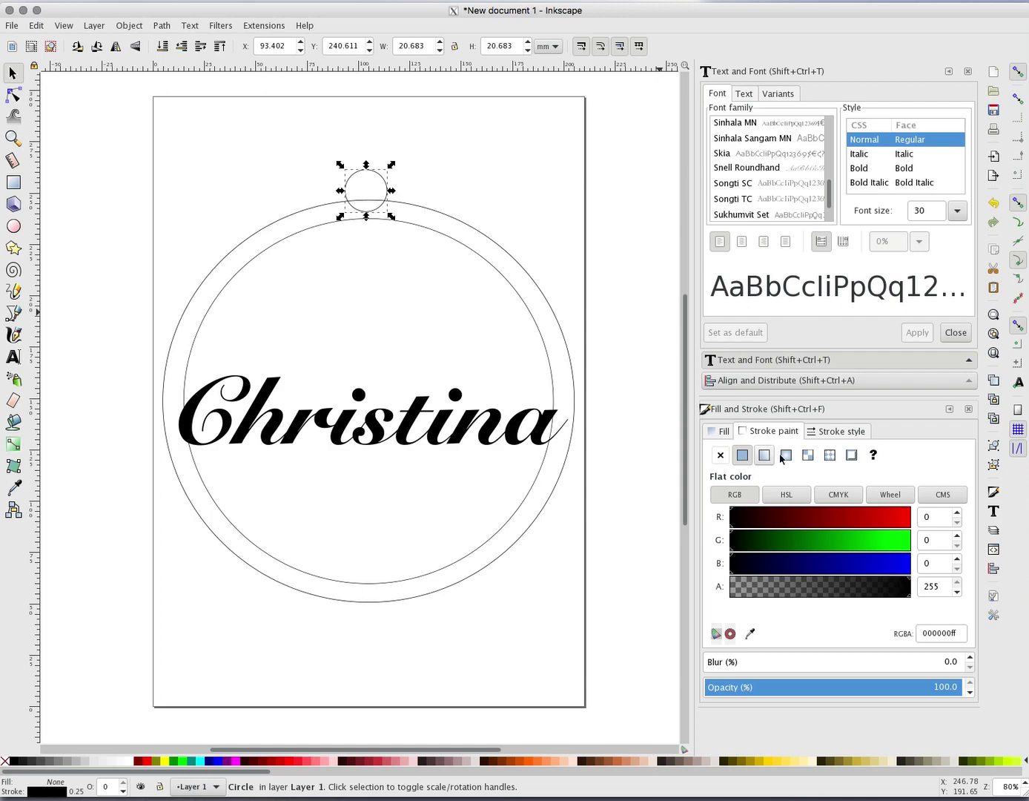
left_click(850, 433)
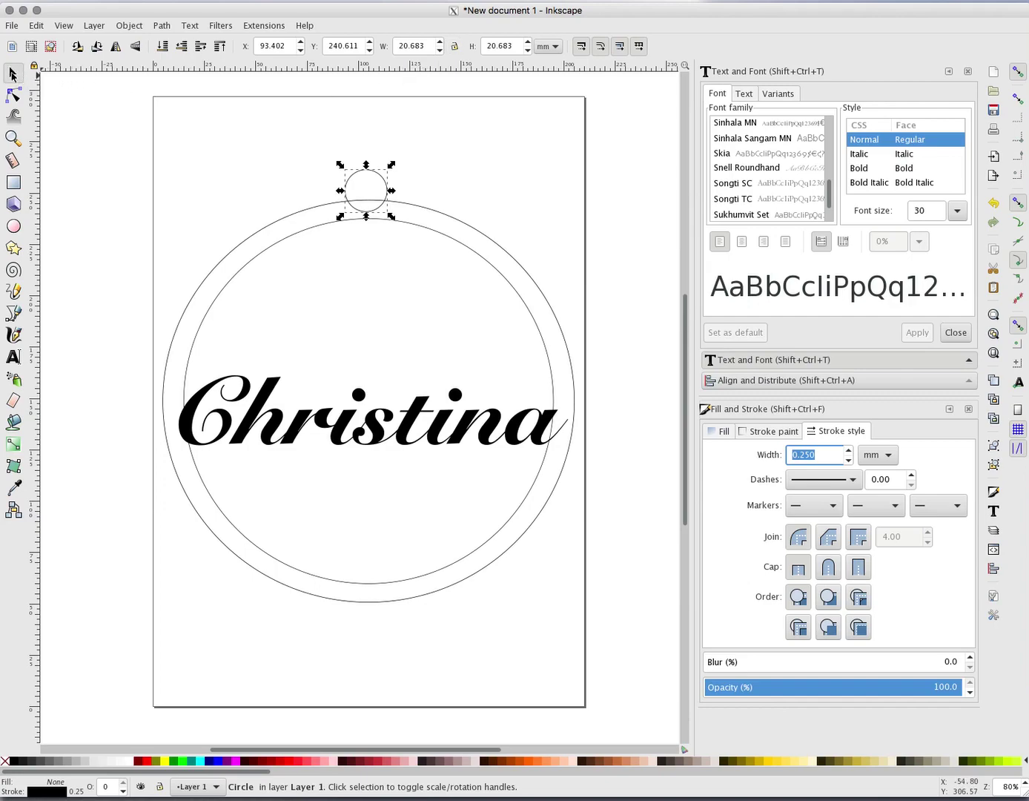
left_click(302, 433)
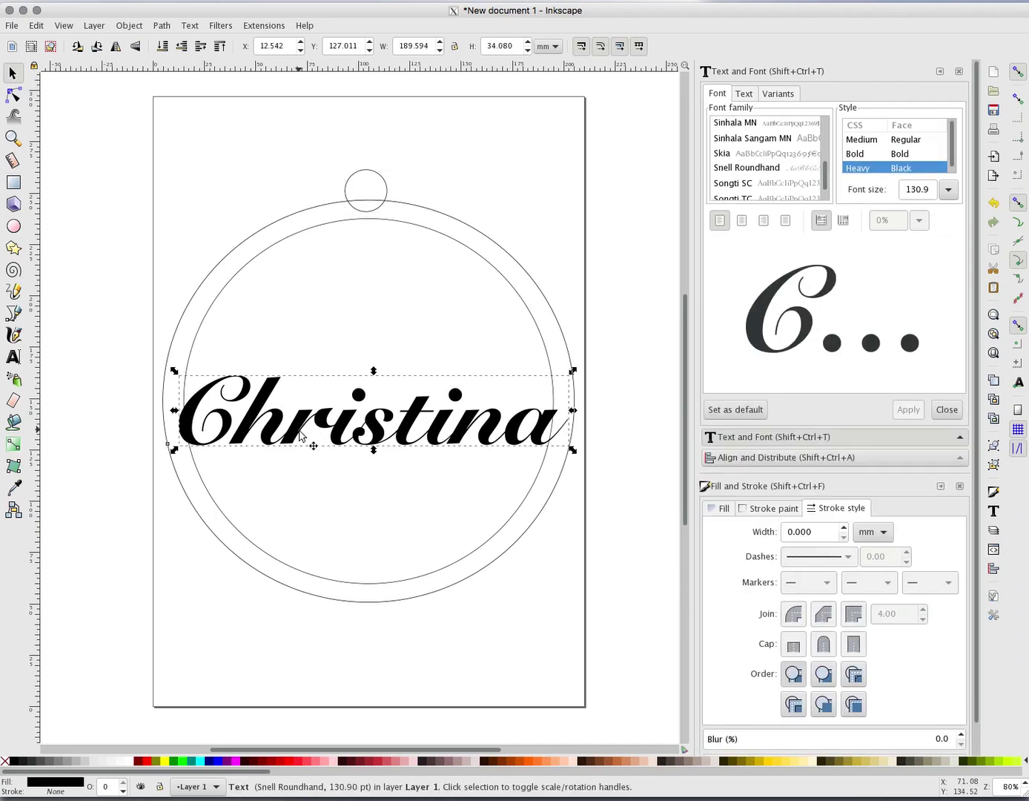
Step: Apply Path > Object to Path to the Christina text, giving nine letter paths
left_click(161, 26)
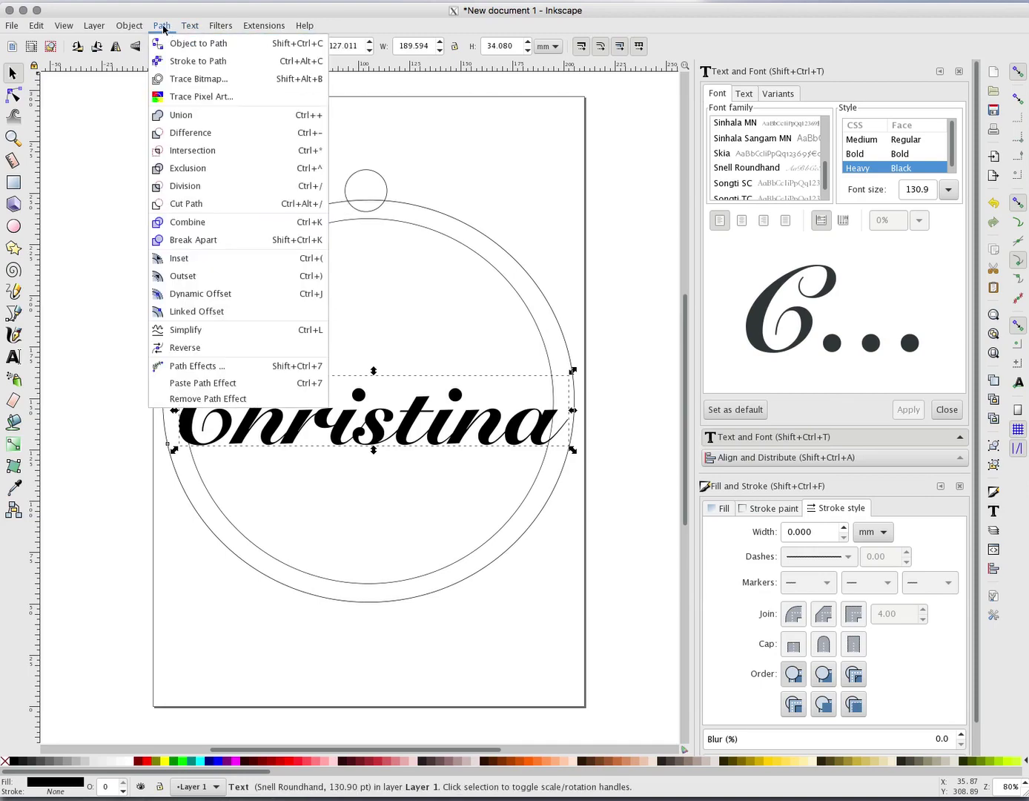
left_click(172, 44)
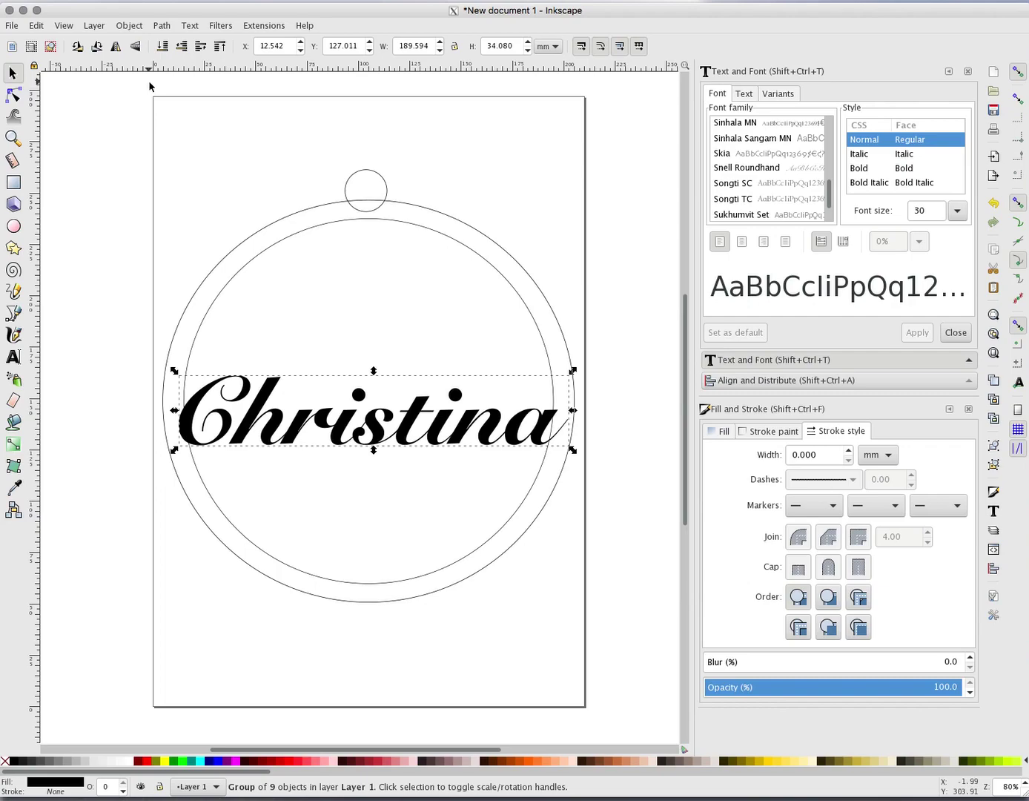
Step: Reapply Object to Path and set the Christina letters' fill to none
left_click(167, 27)
left_click(186, 46)
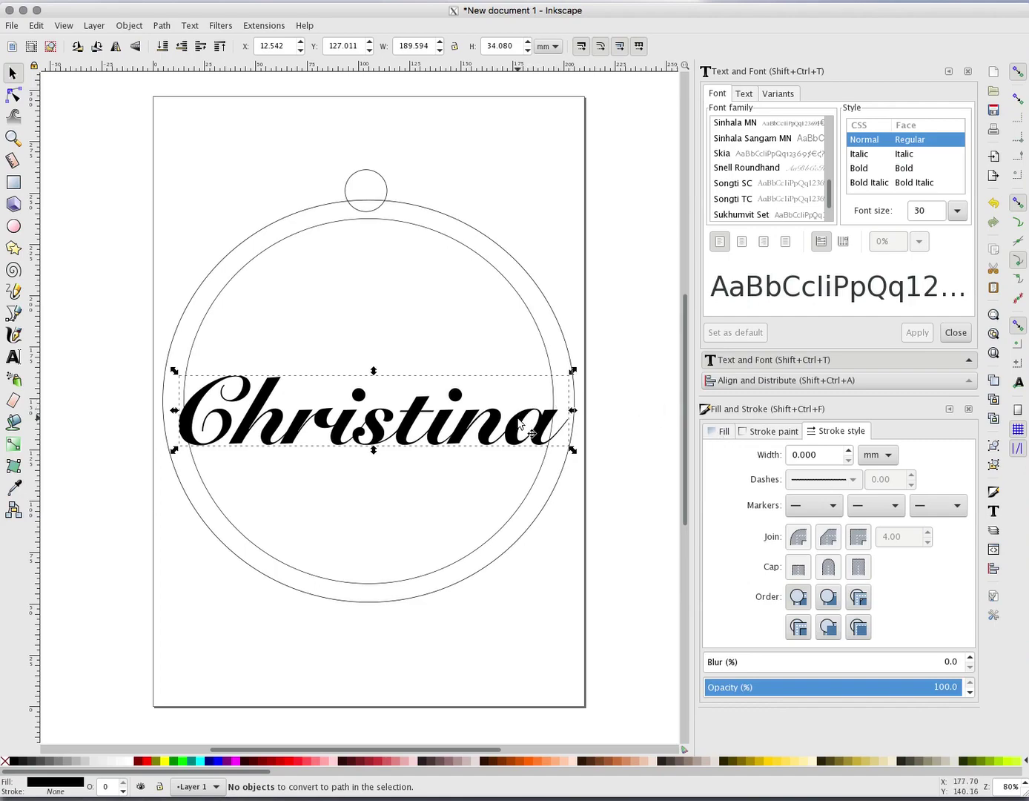
left_click(725, 433)
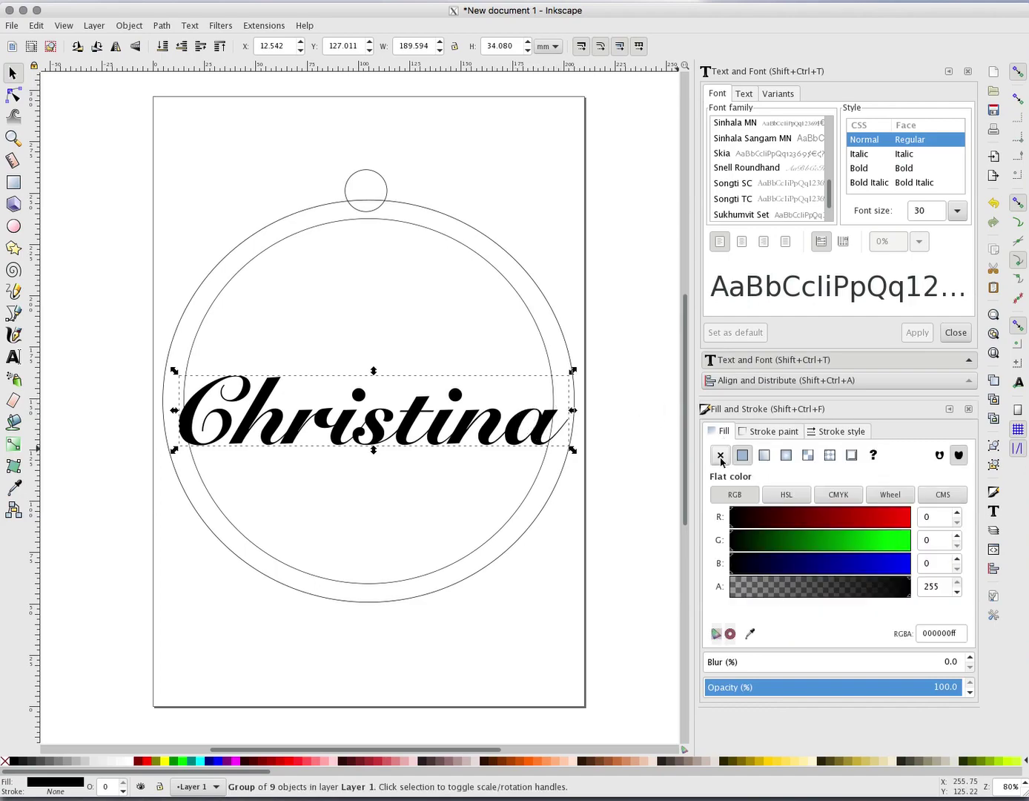
left_click(720, 455)
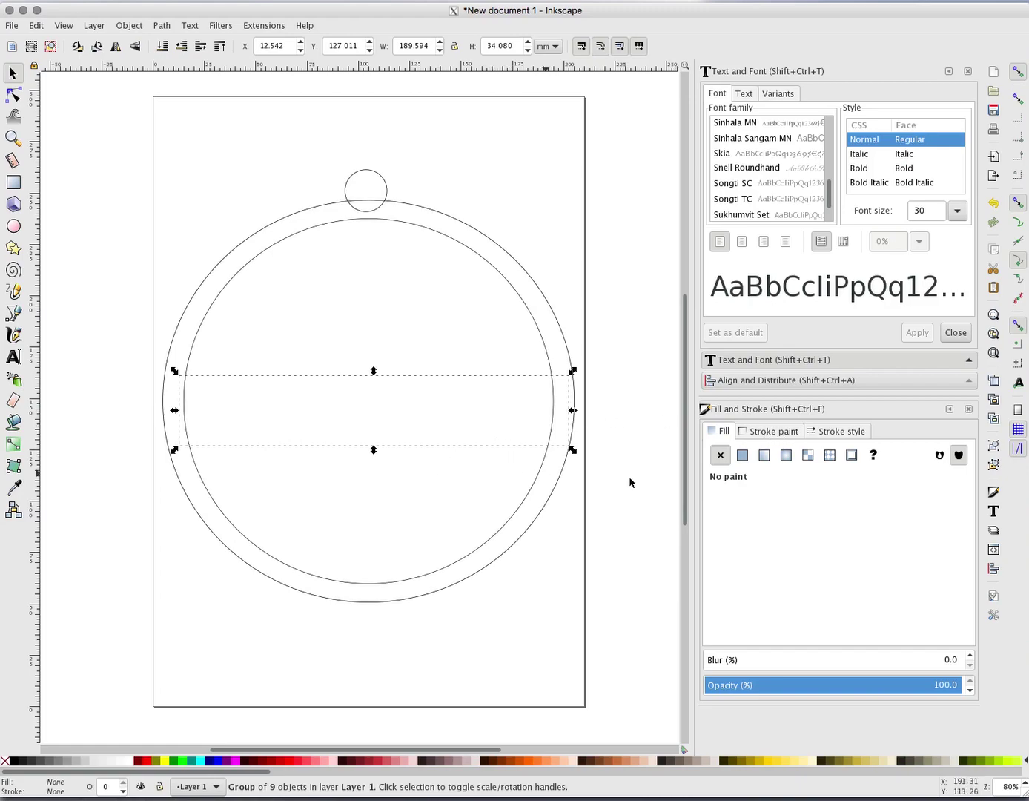
Step: Give the Christina letters a flat black stroke
left_click(774, 431)
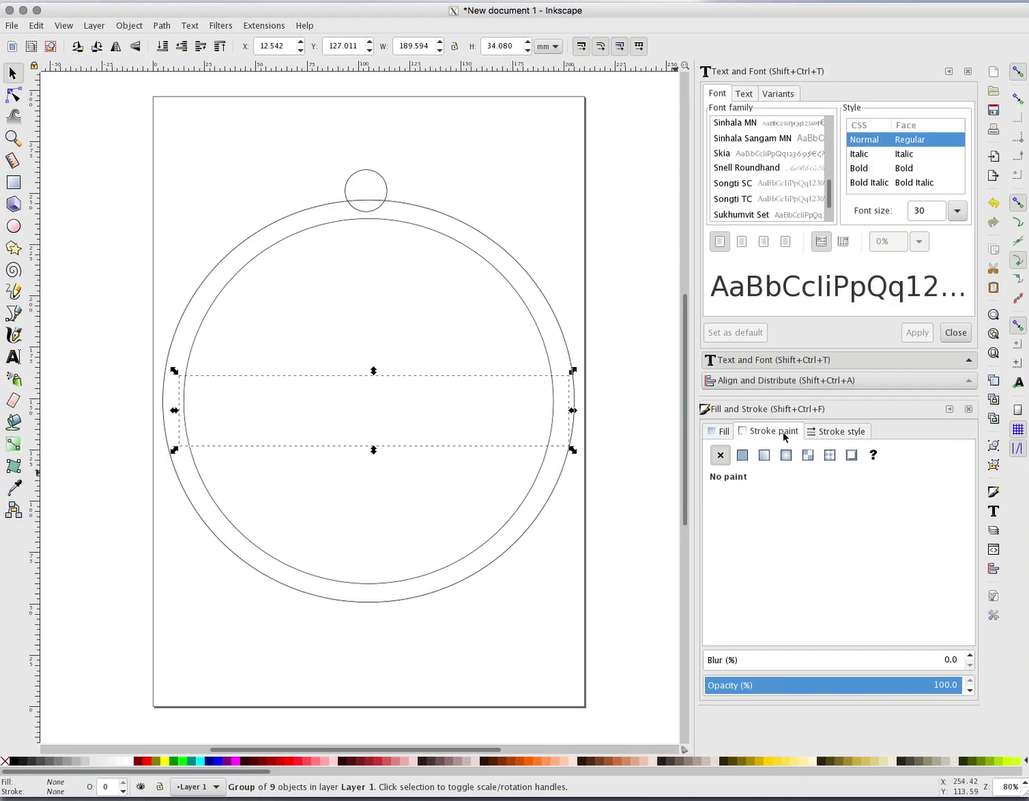
left_click(742, 454)
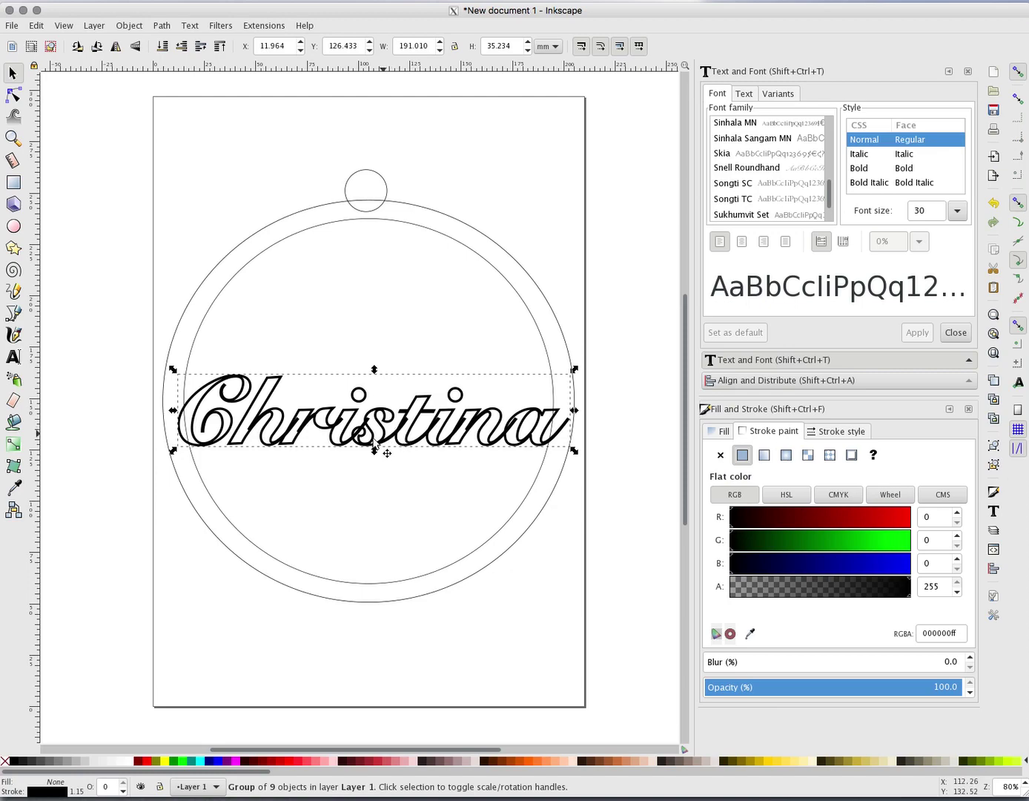
left_click(845, 436)
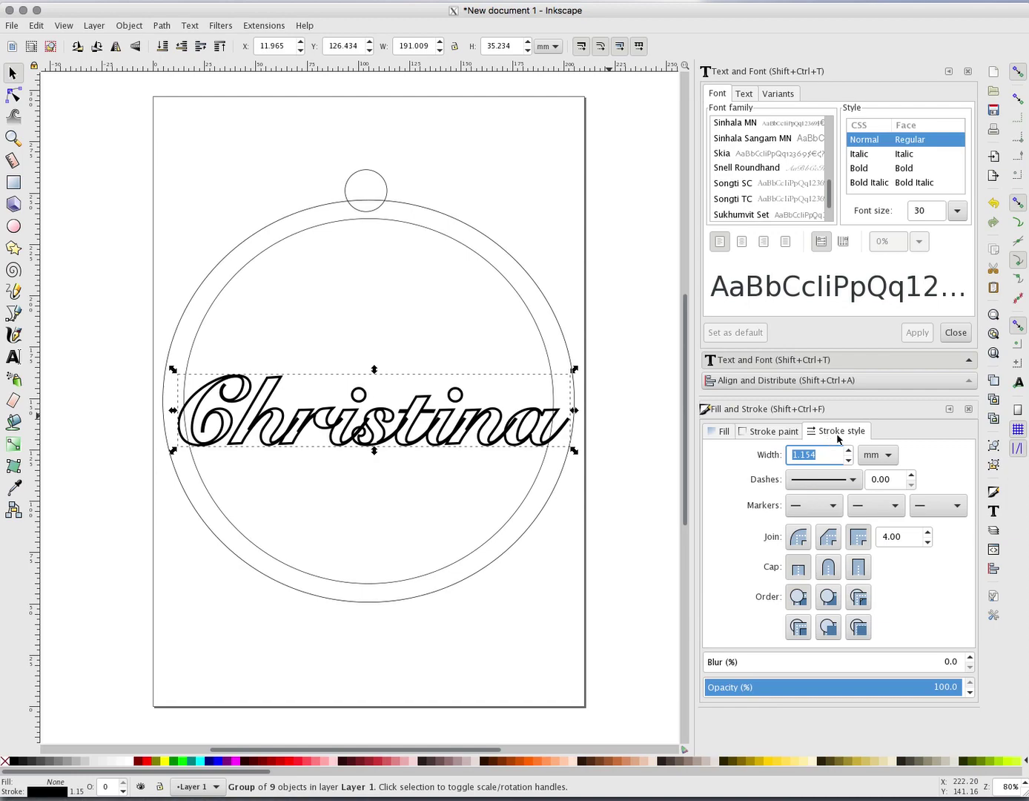
Step: Set the letters' stroke width to 0.25 mm
type(".25")
key("Return")
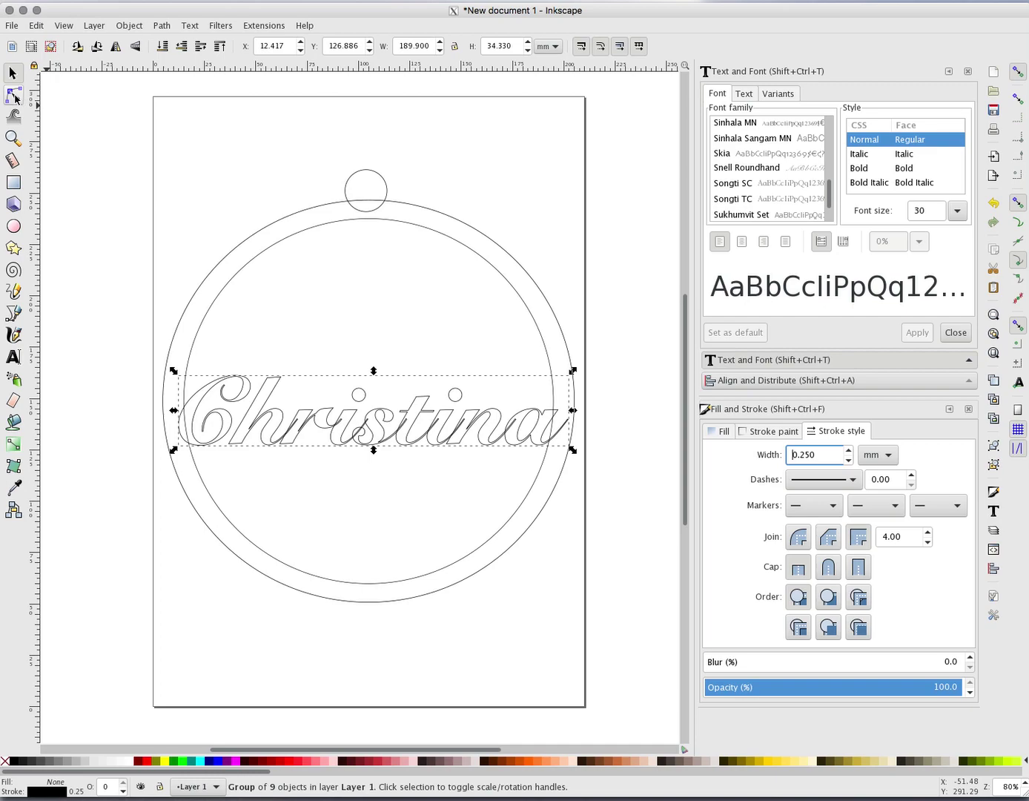
Step: With the Node tool, select the letters h, r, i, s, t, i, n and a
left_click(14, 98)
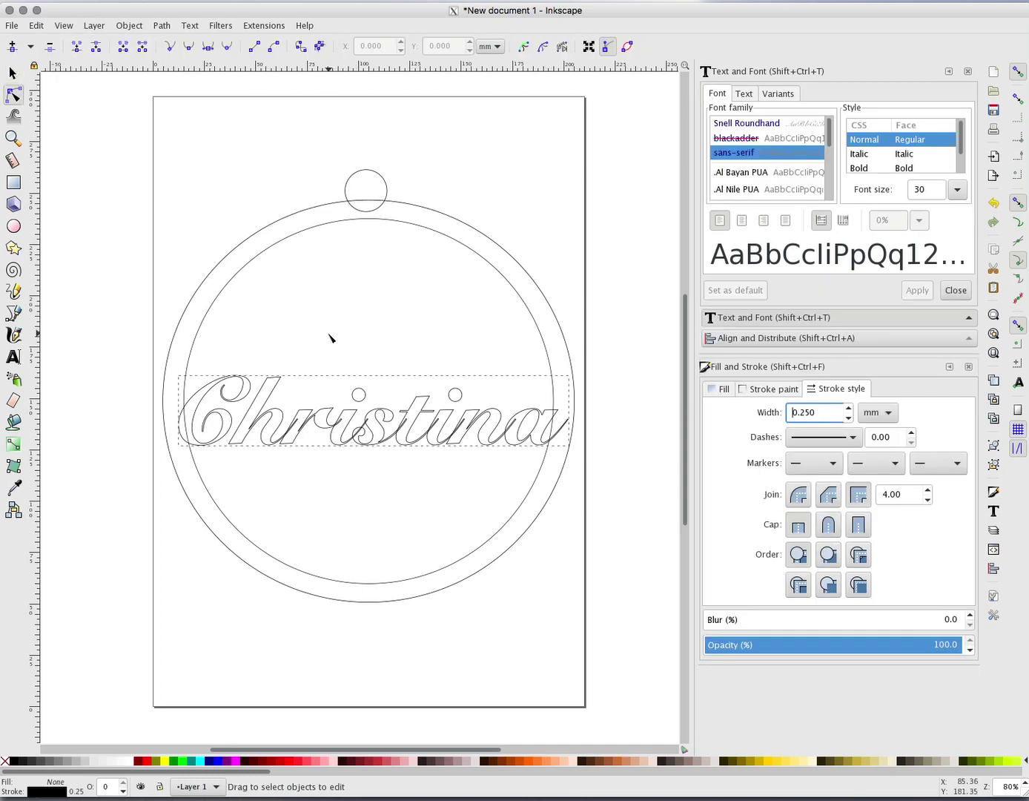
left_click(13, 73)
left_click(46, 133)
left_click(14, 97)
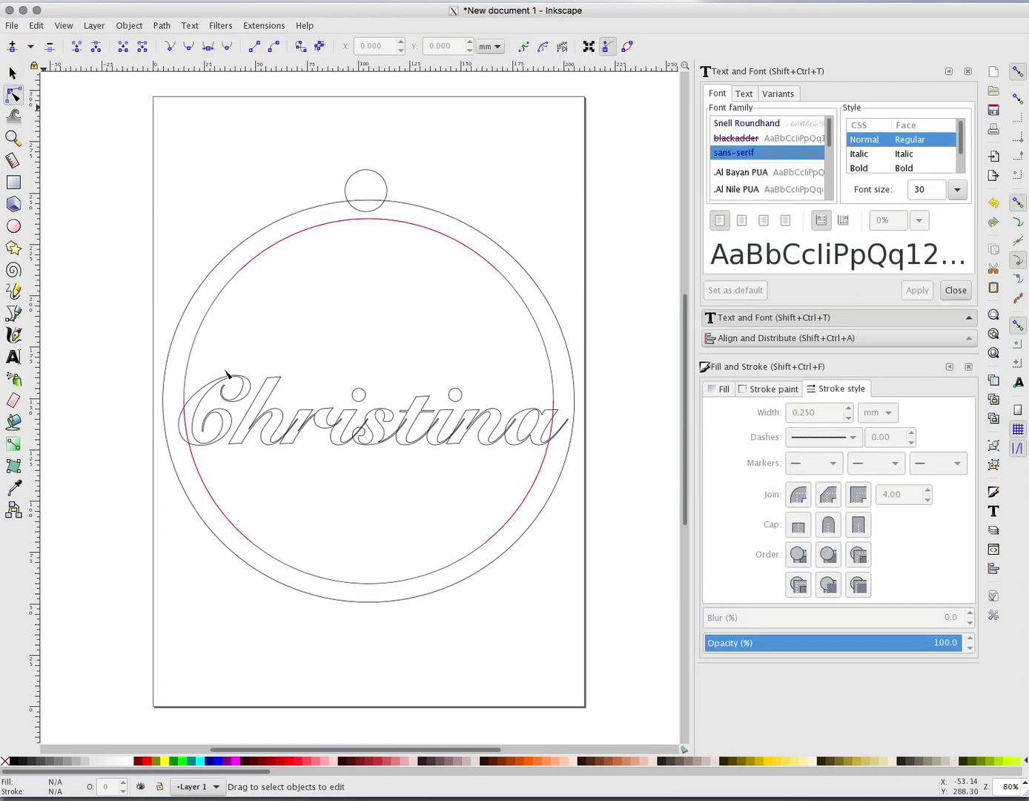
left_click(268, 403)
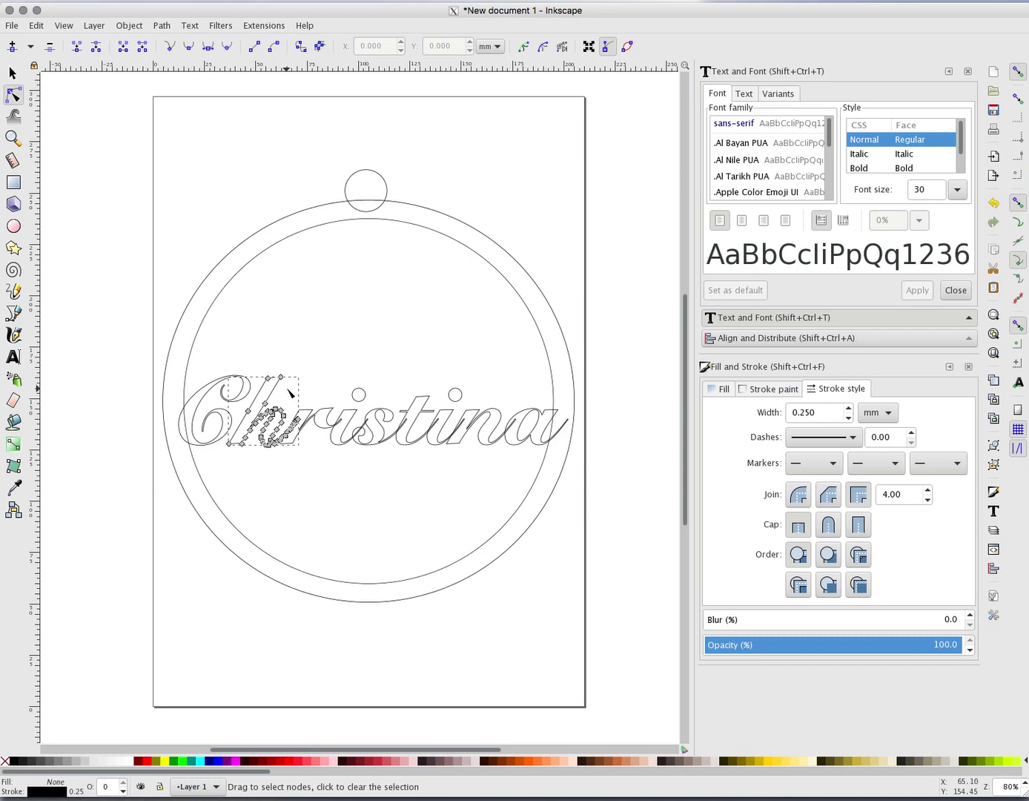
left_click(327, 412, "shift")
left_click(356, 420, "shift")
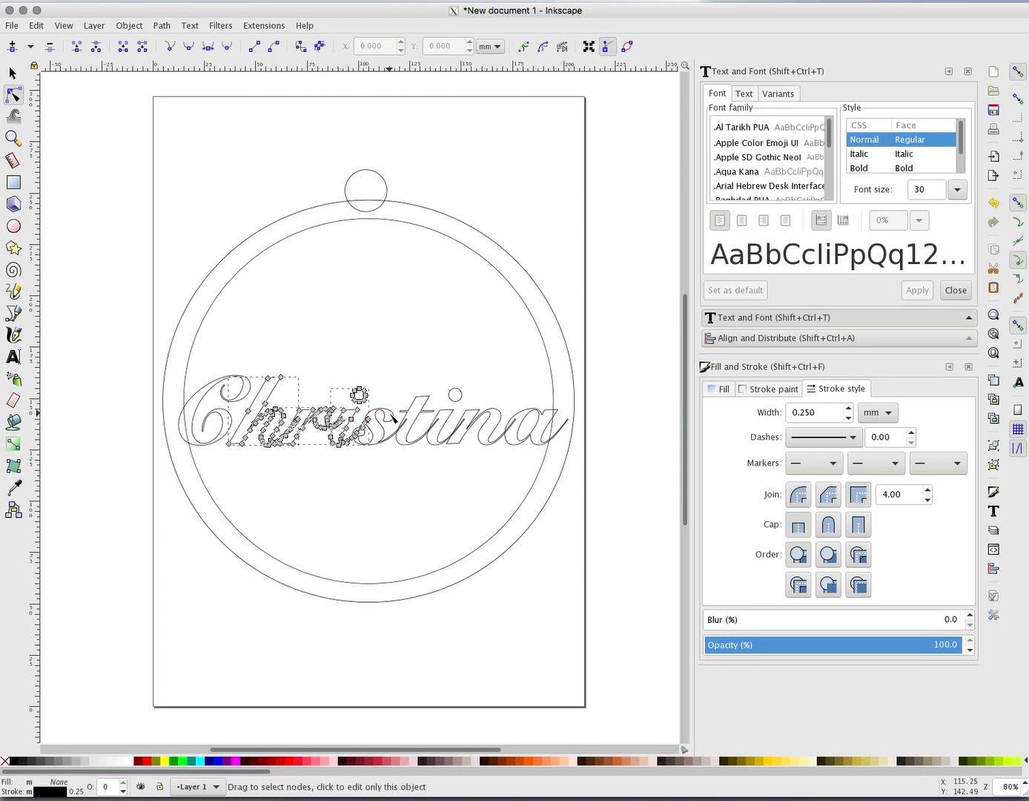
left_click(396, 419, "shift")
left_click(424, 421, "shift")
left_click(453, 413, "shift")
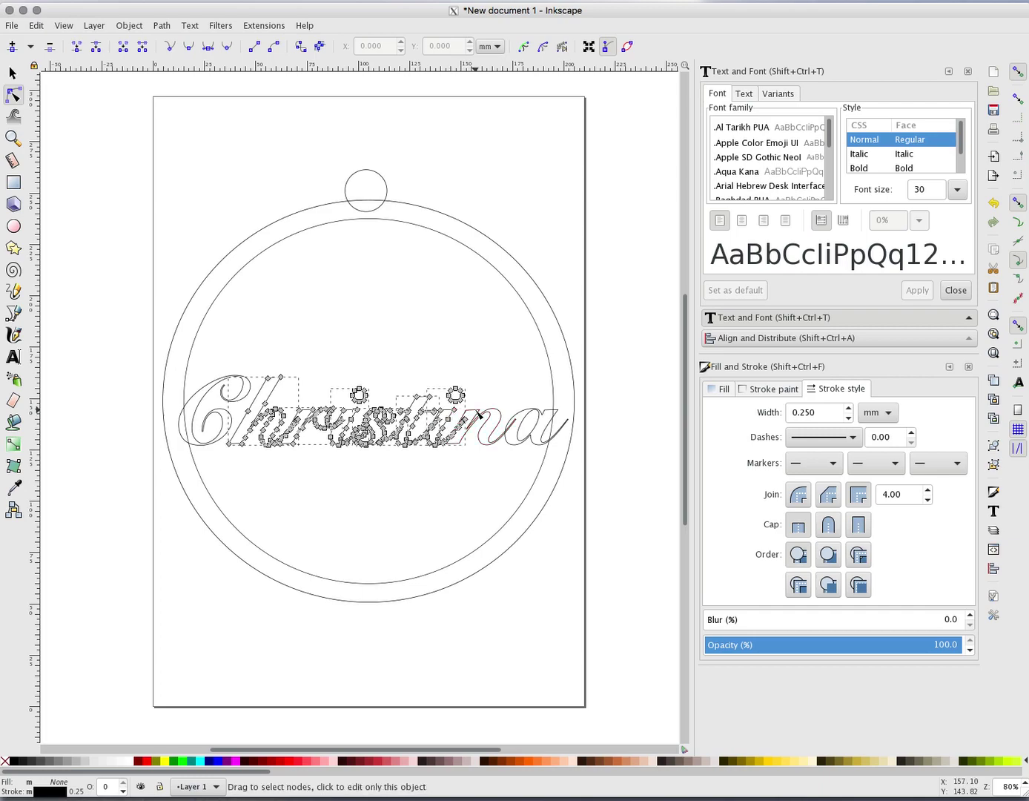
left_click(479, 416, "shift")
left_click(533, 410, "shift")
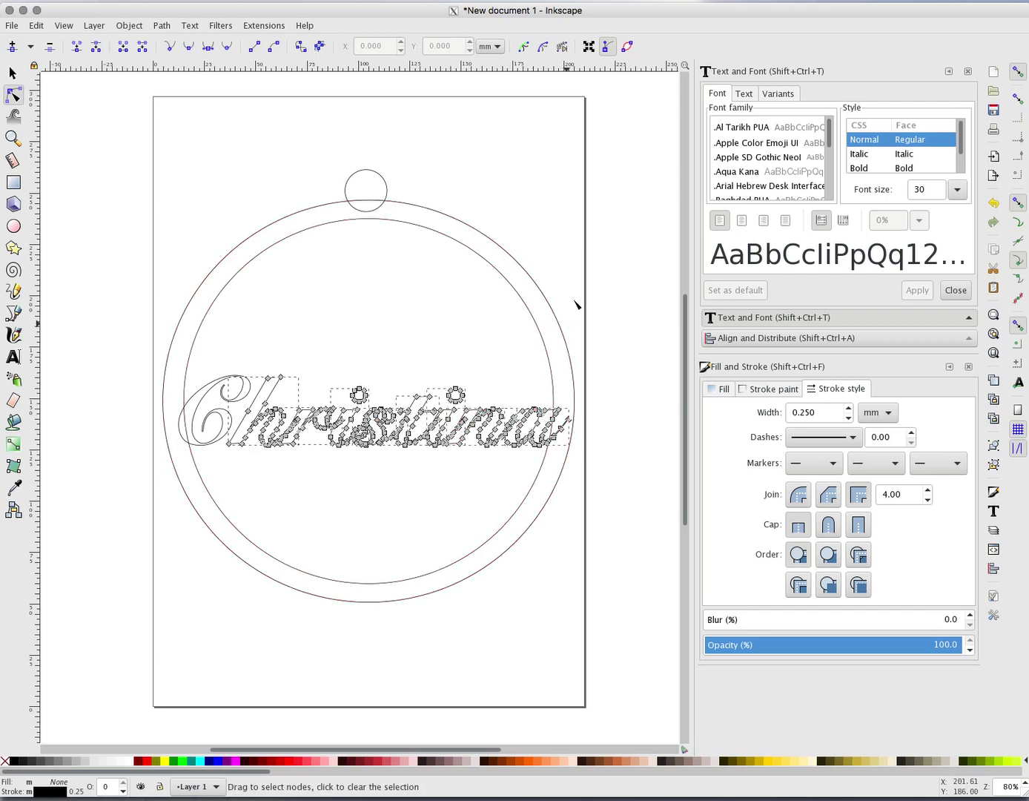
Step: Union the selected letters into a single 294-node outline path
left_click(160, 24)
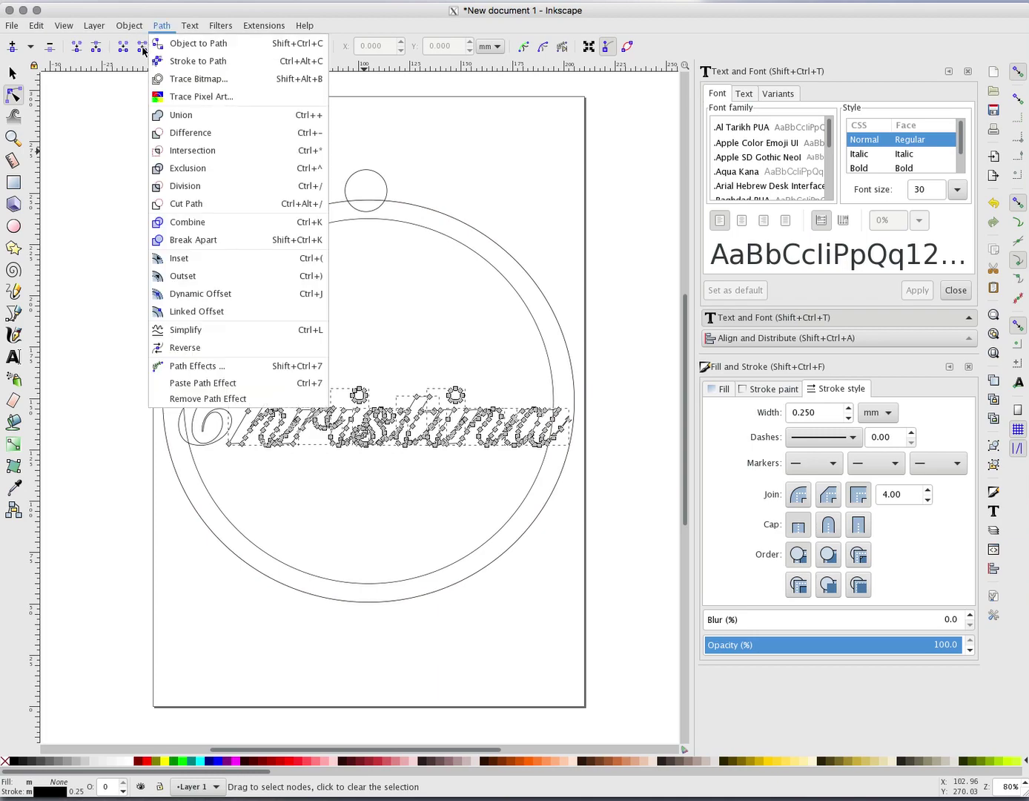
left_click(189, 118)
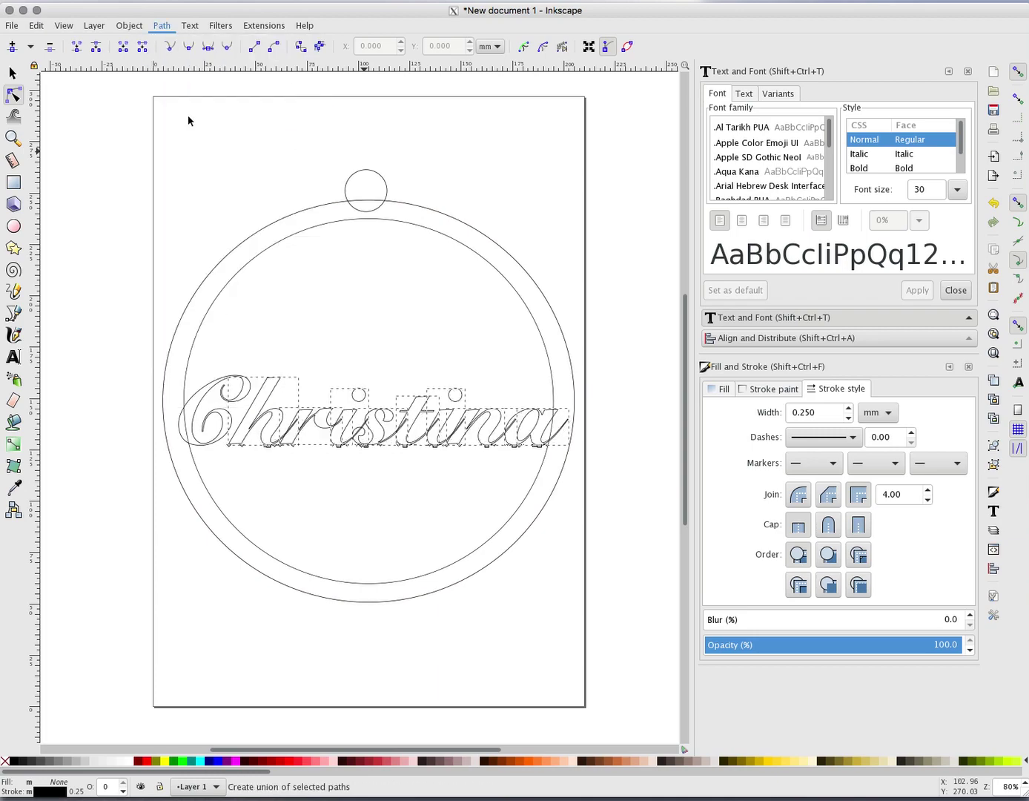
left_click(11, 74)
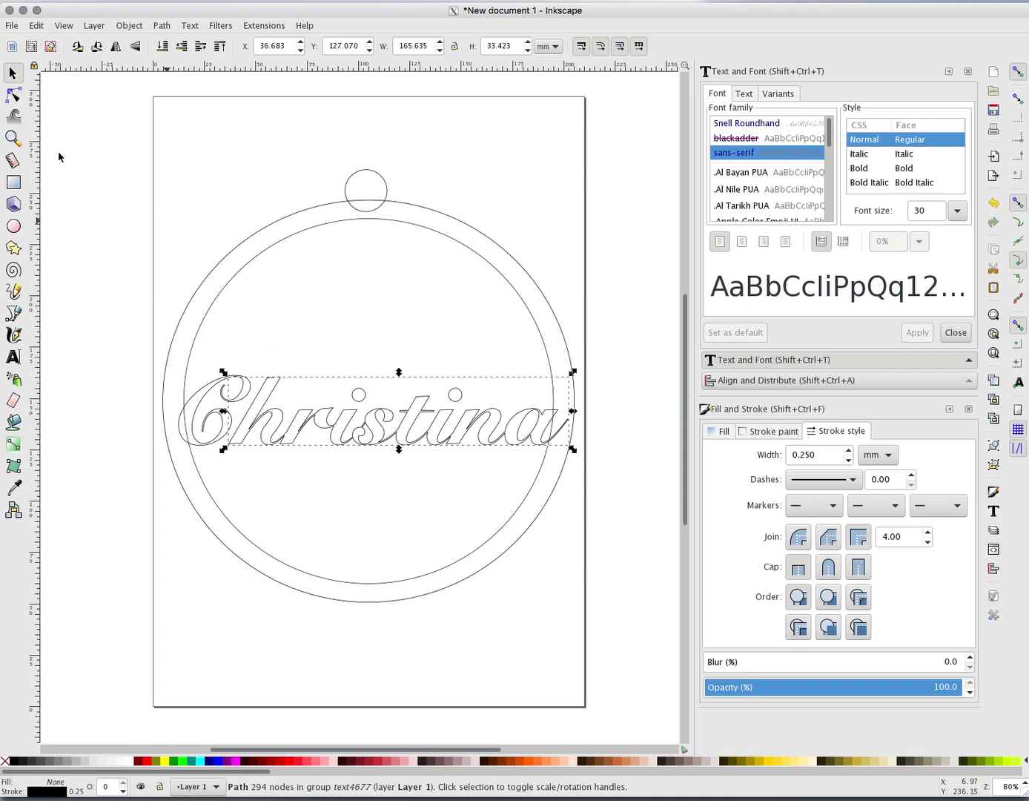
Step: Outset the Christina outline group with Path > Outset
left_click(313, 317)
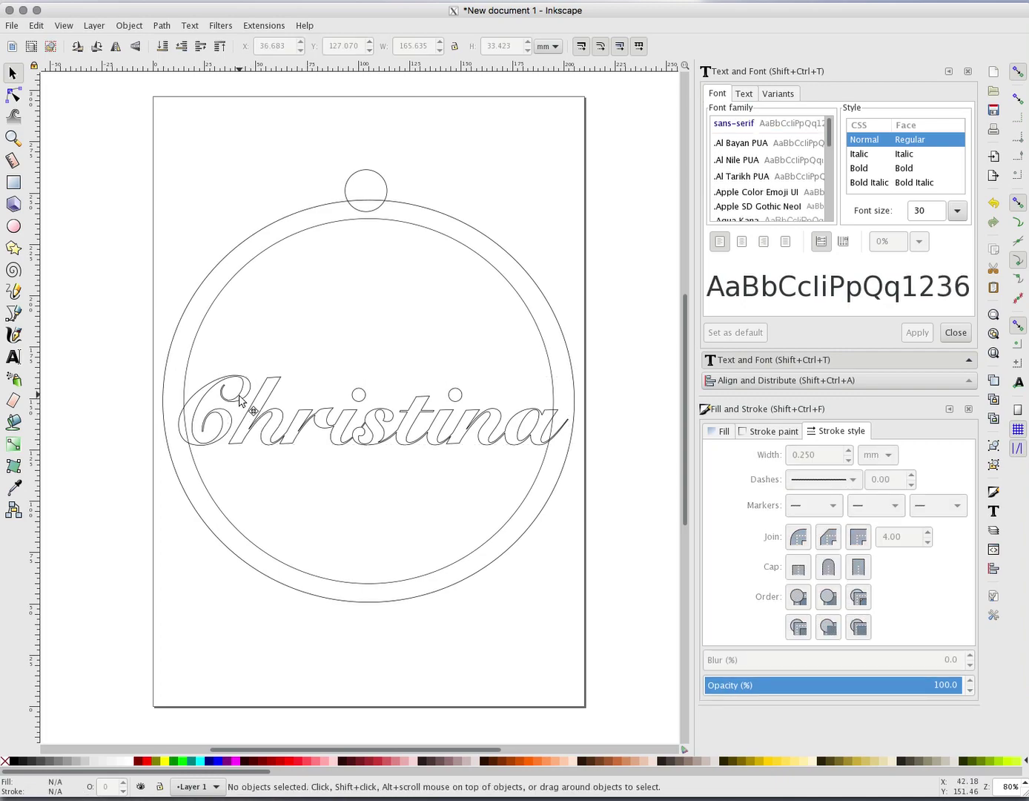
left_click(255, 417)
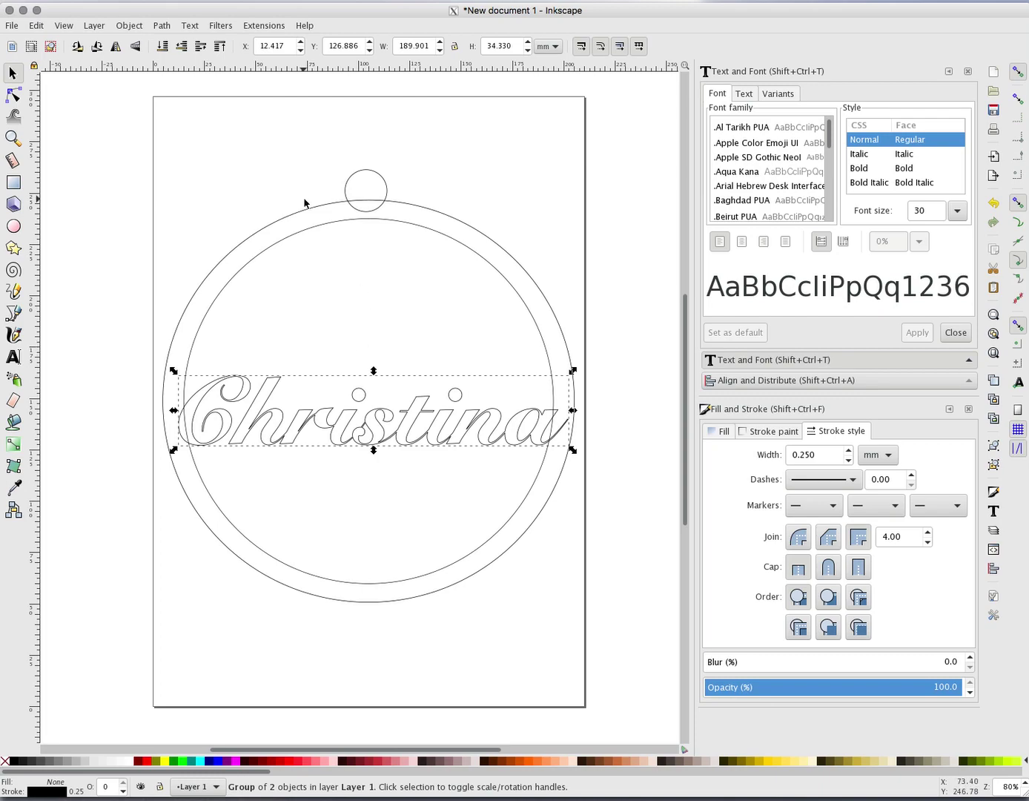
left_click(163, 26)
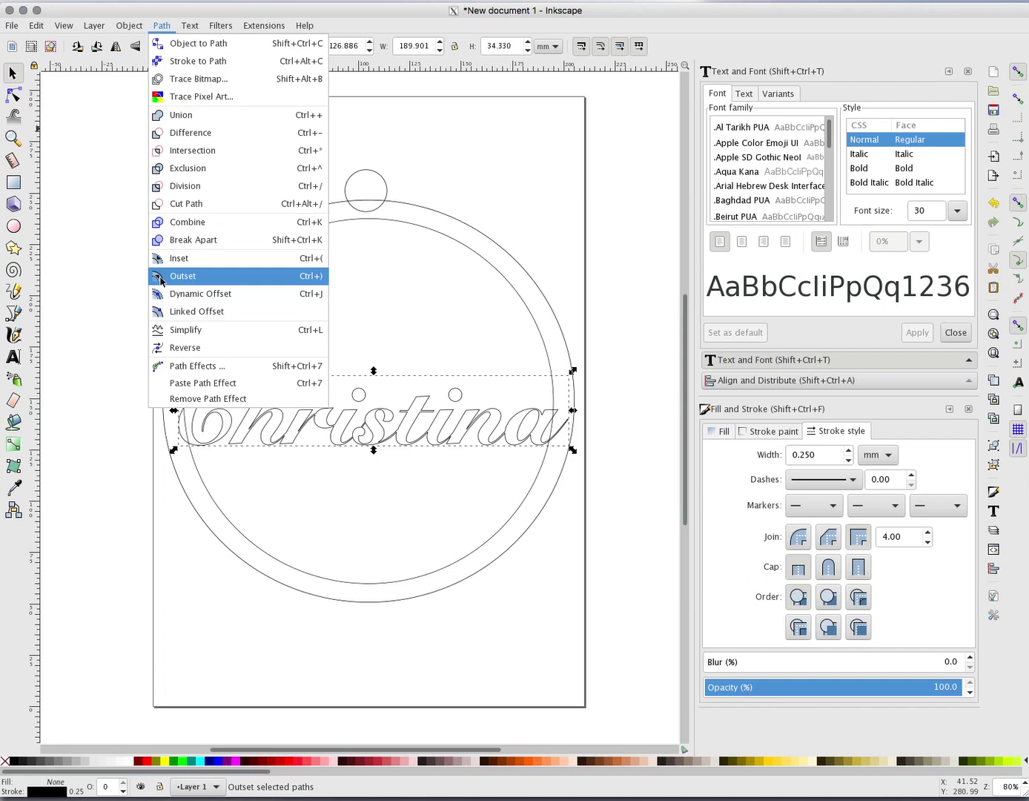
left_click(199, 280)
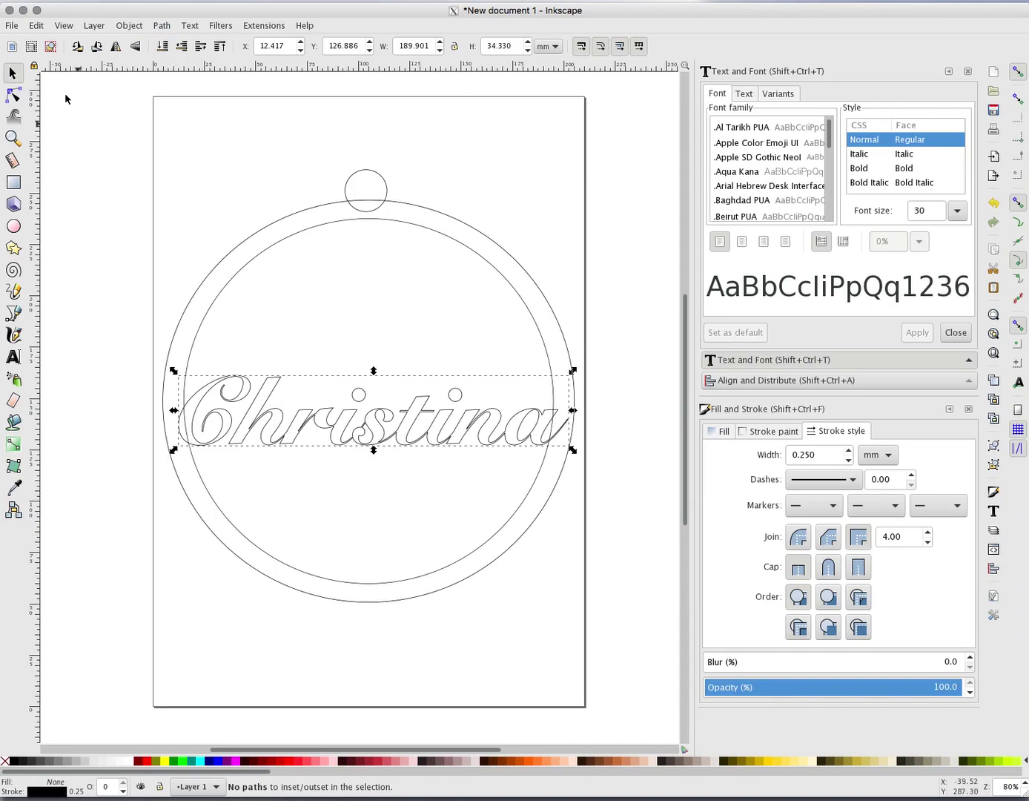
left_click(431, 424)
Step: Select the C plus the remaining lettering as paths and outset them into bolder outlines
left_click(15, 97)
left_click(223, 391)
left_click(280, 390, "shift")
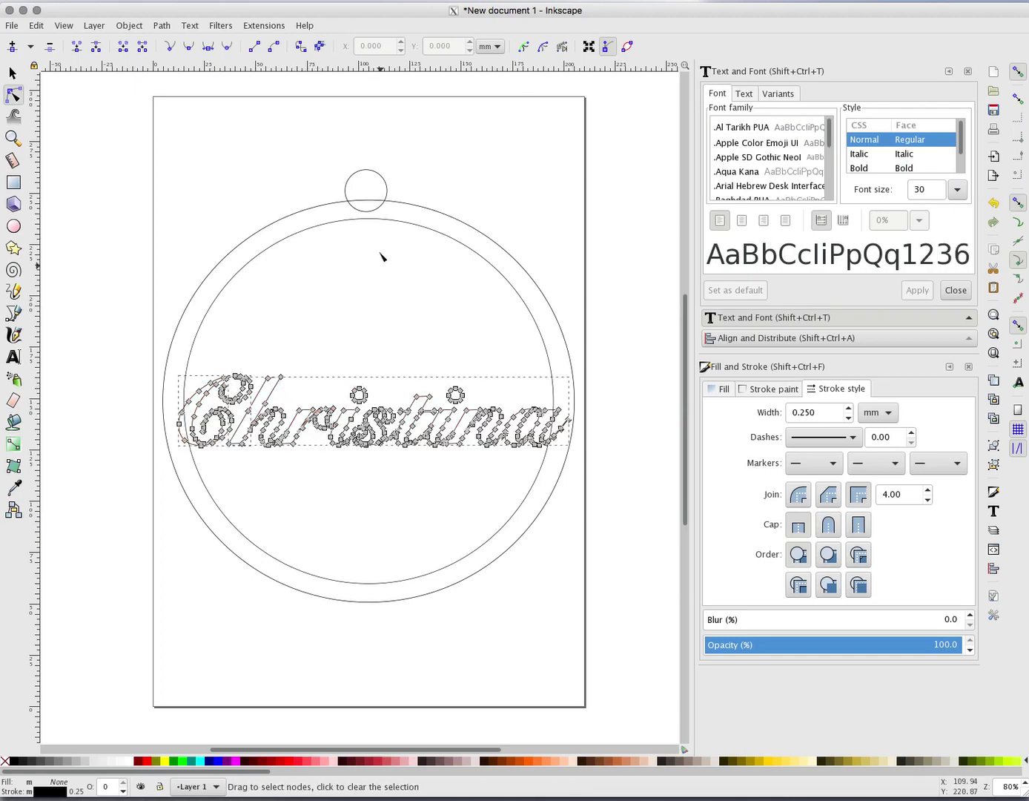
left_click(157, 27)
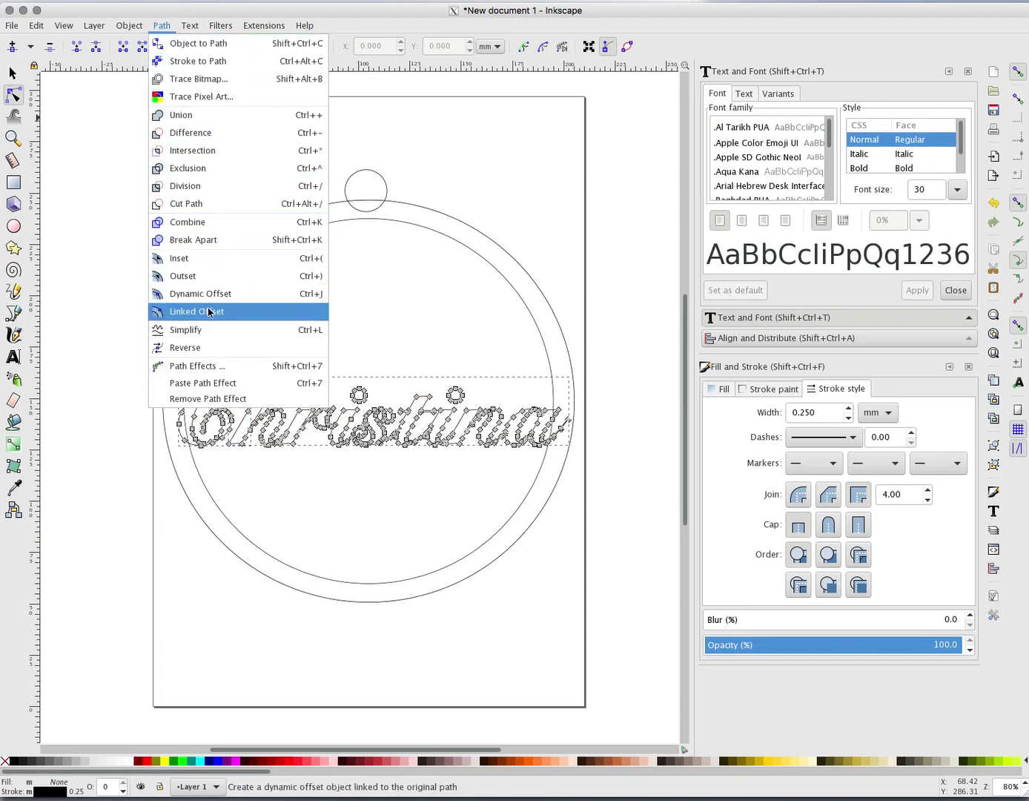
left_click(195, 277)
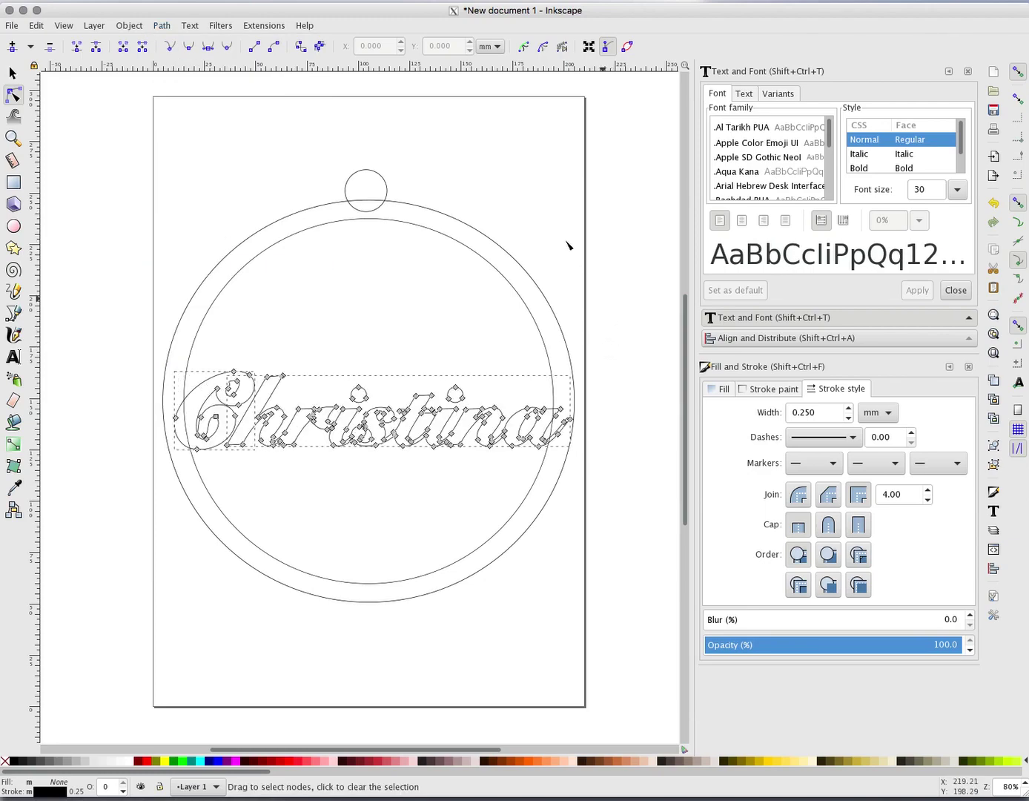
left_click(12, 73)
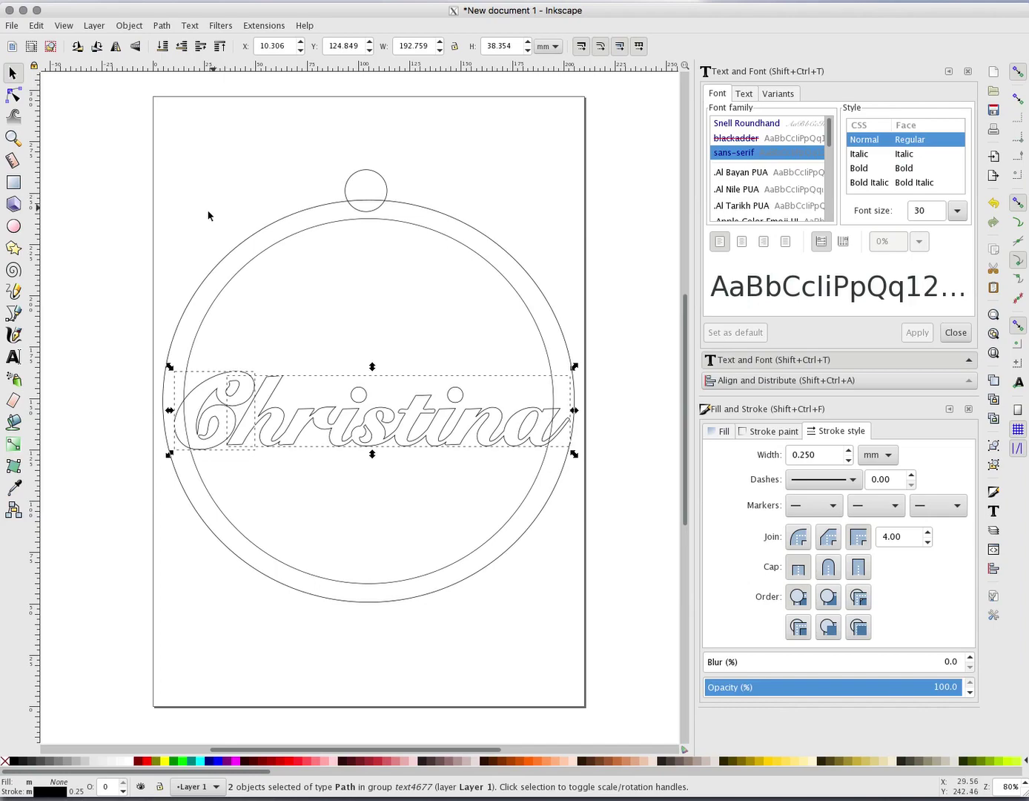
left_click(209, 212)
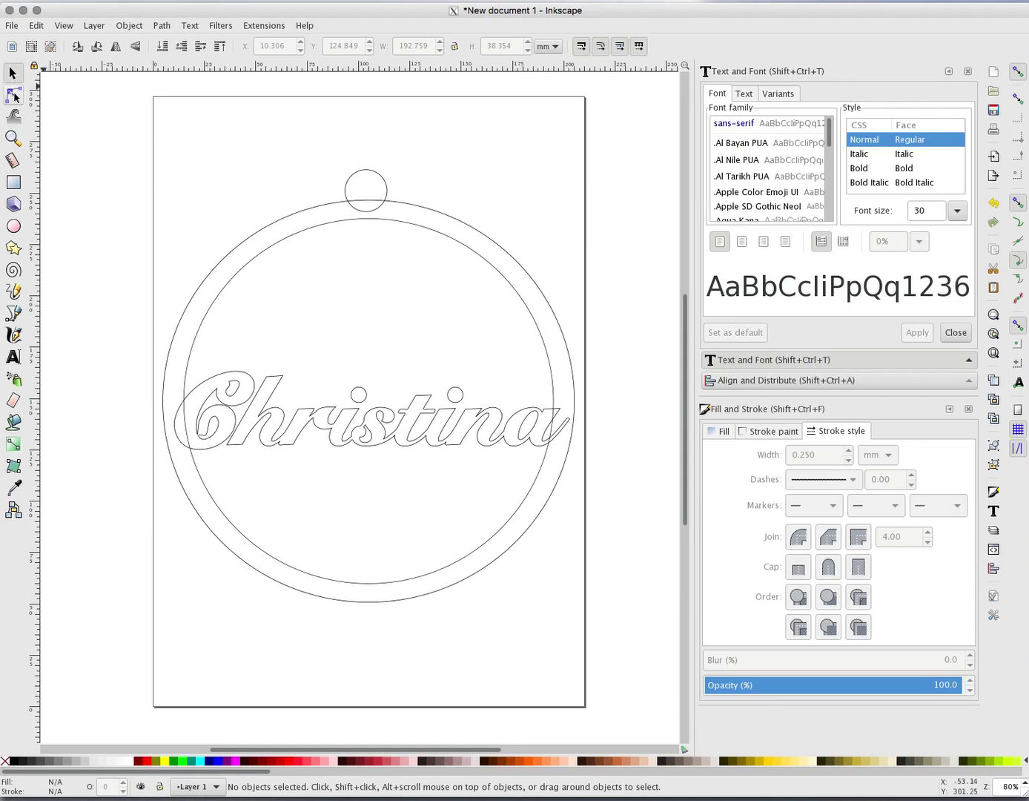
left_click(415, 225)
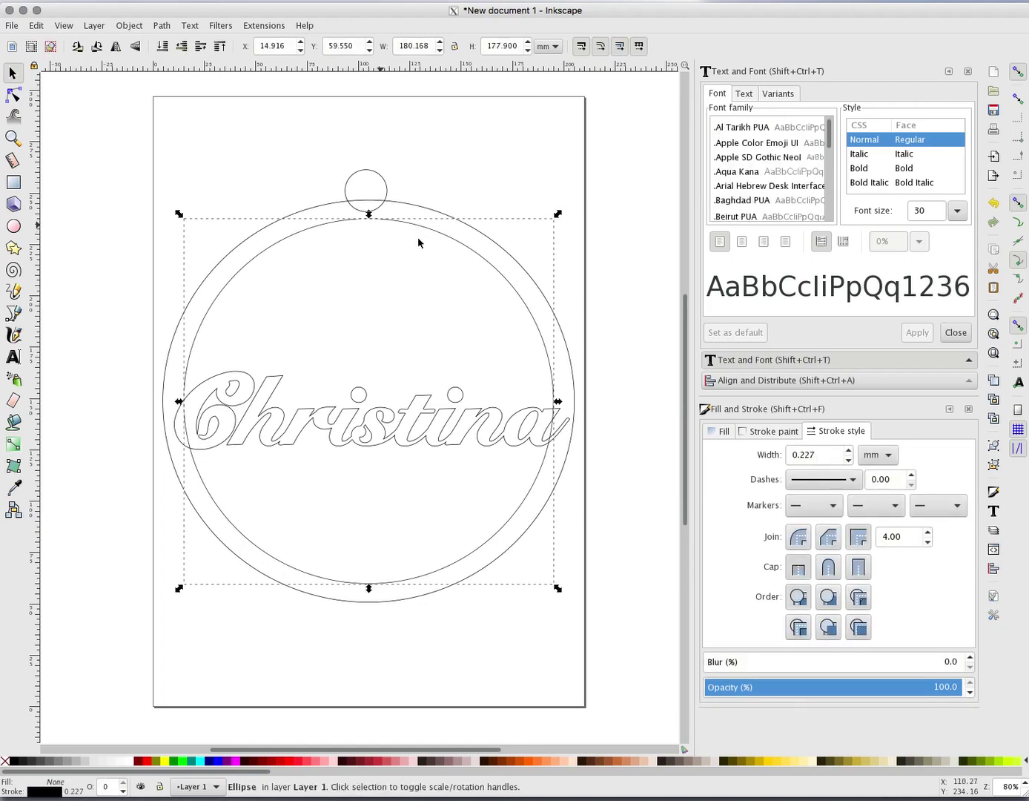
left_click(426, 443, "shift")
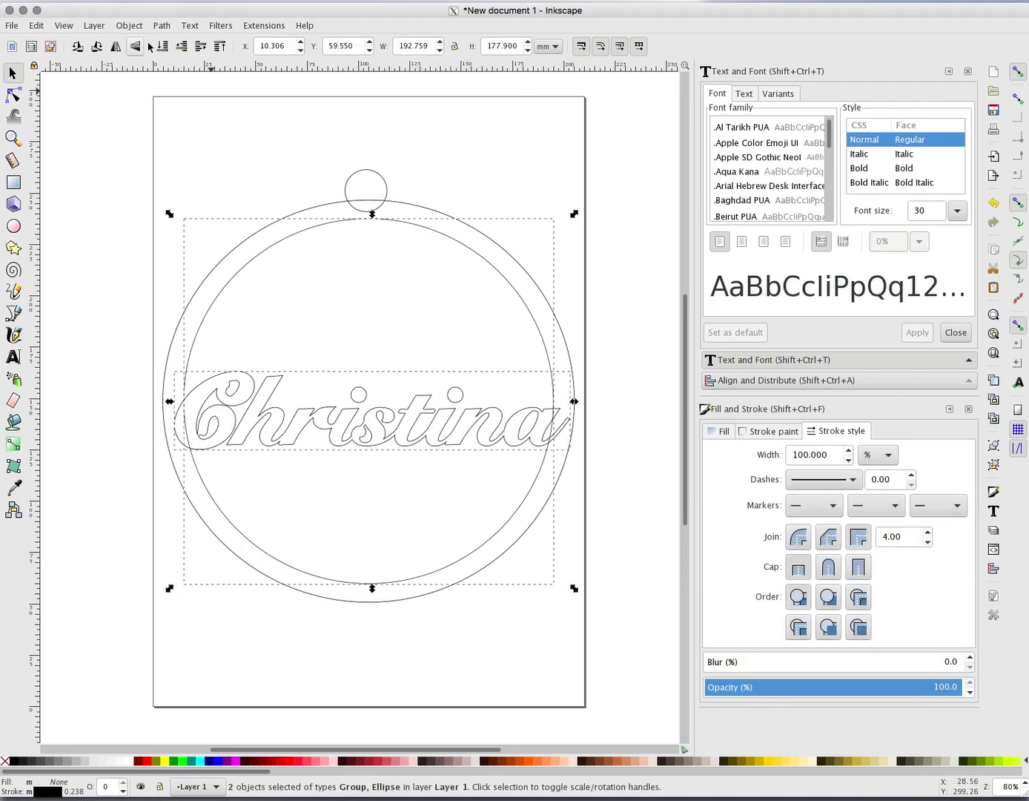
left_click(129, 26)
mouse_move(158, 29)
left_click(198, 138)
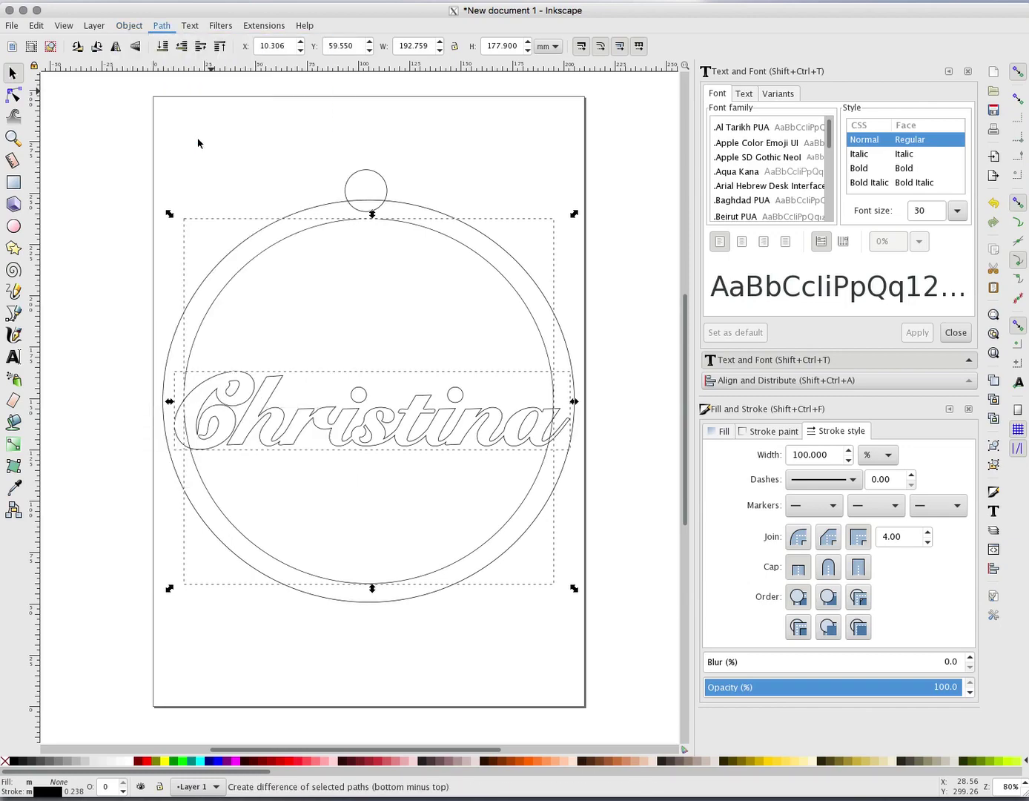
left_click(153, 123)
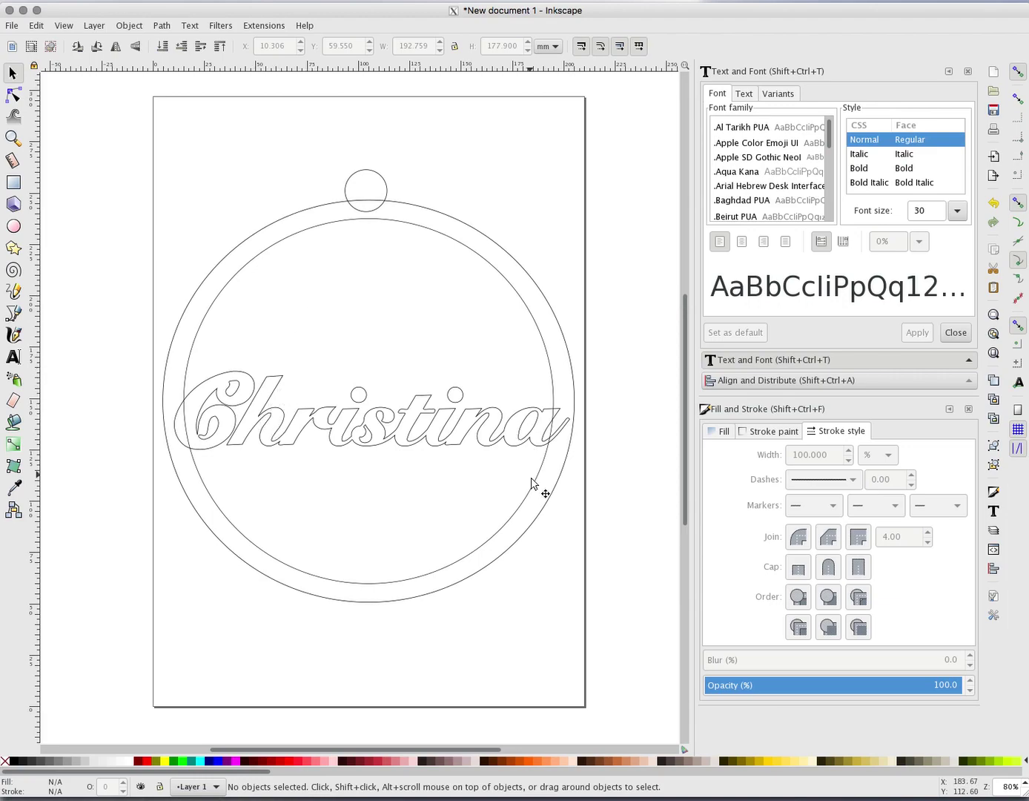
left_click(529, 443)
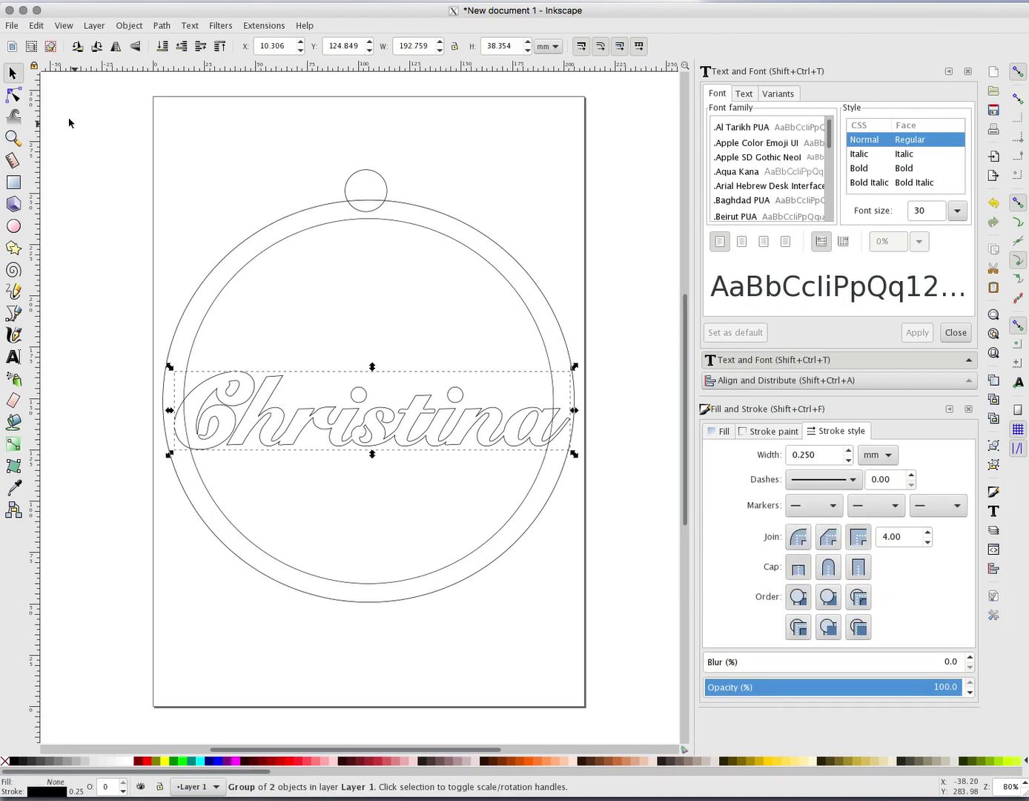
Step: Apply Path > Difference to the lettering path and the inner circle
left_click(12, 95)
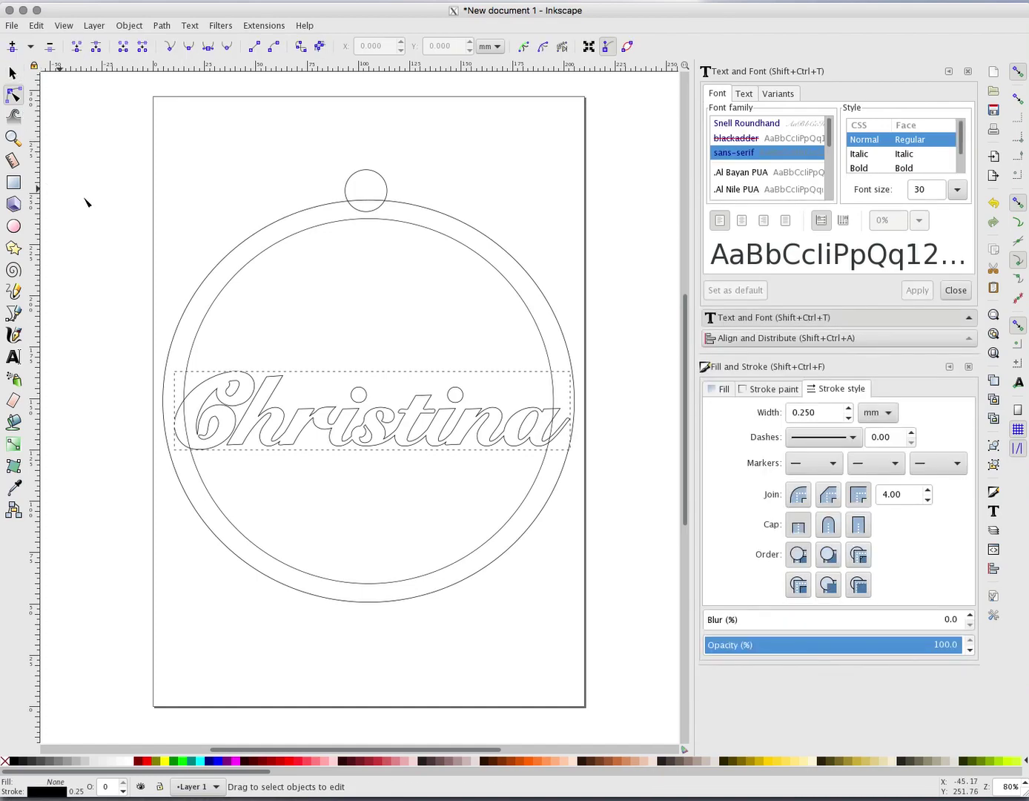
left_click(65, 150)
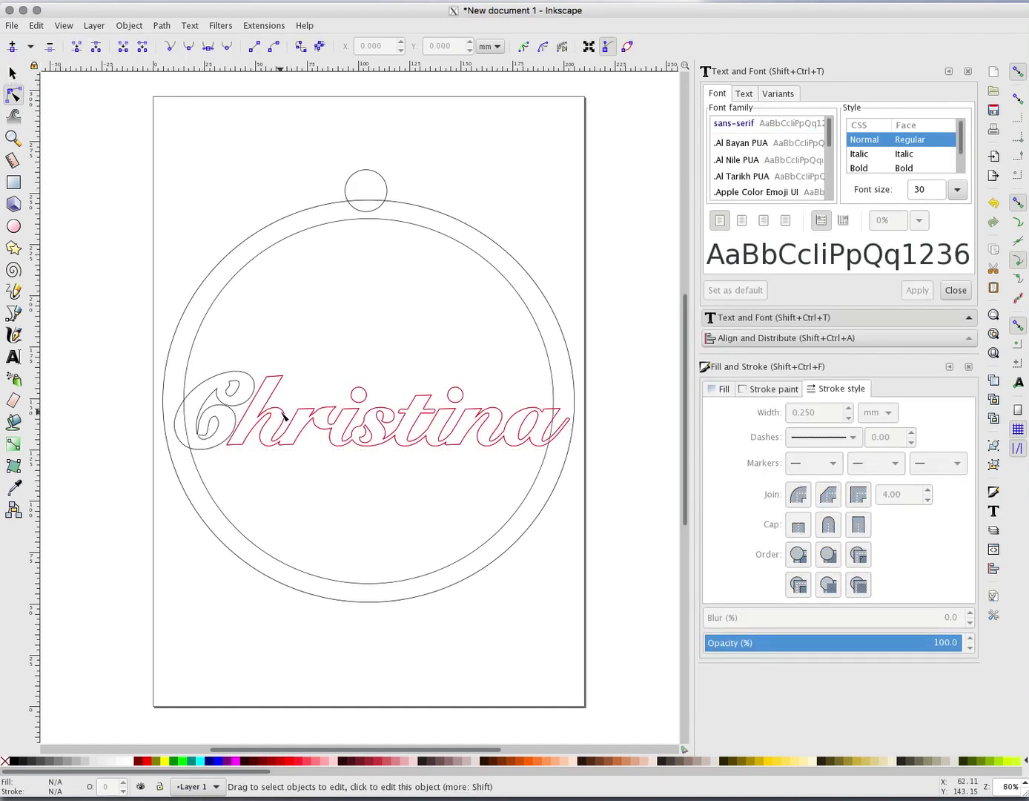
left_click(364, 413)
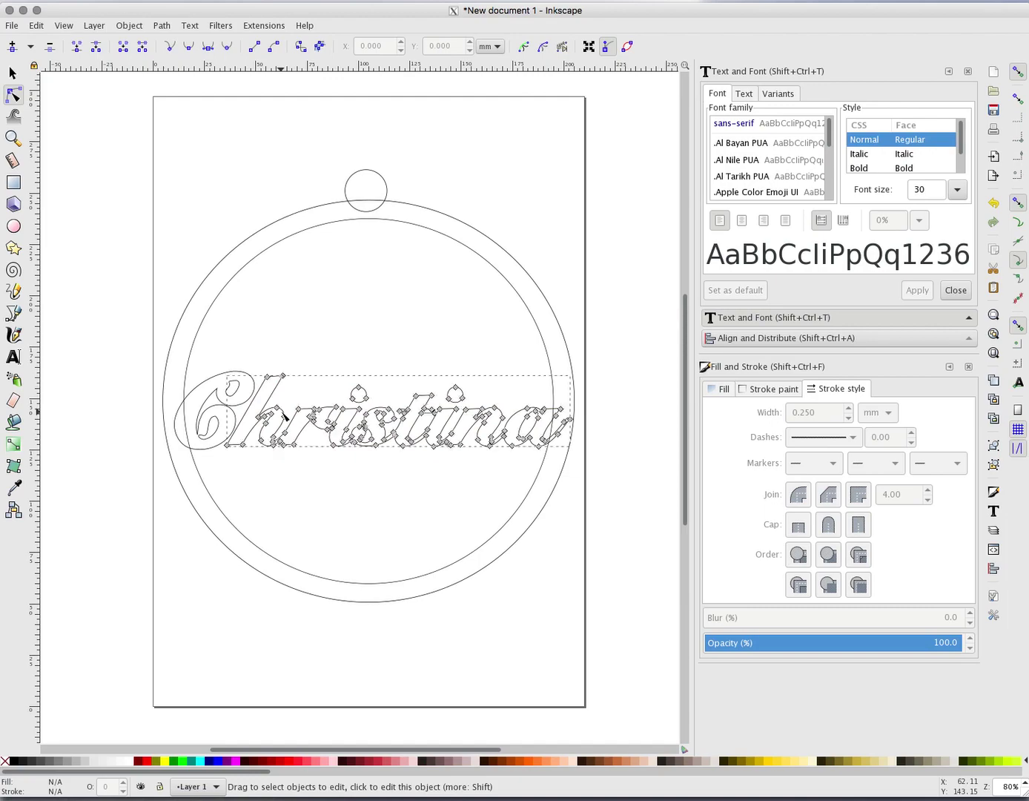
left_click(552, 368, "shift")
left_click(162, 25)
left_click(221, 133)
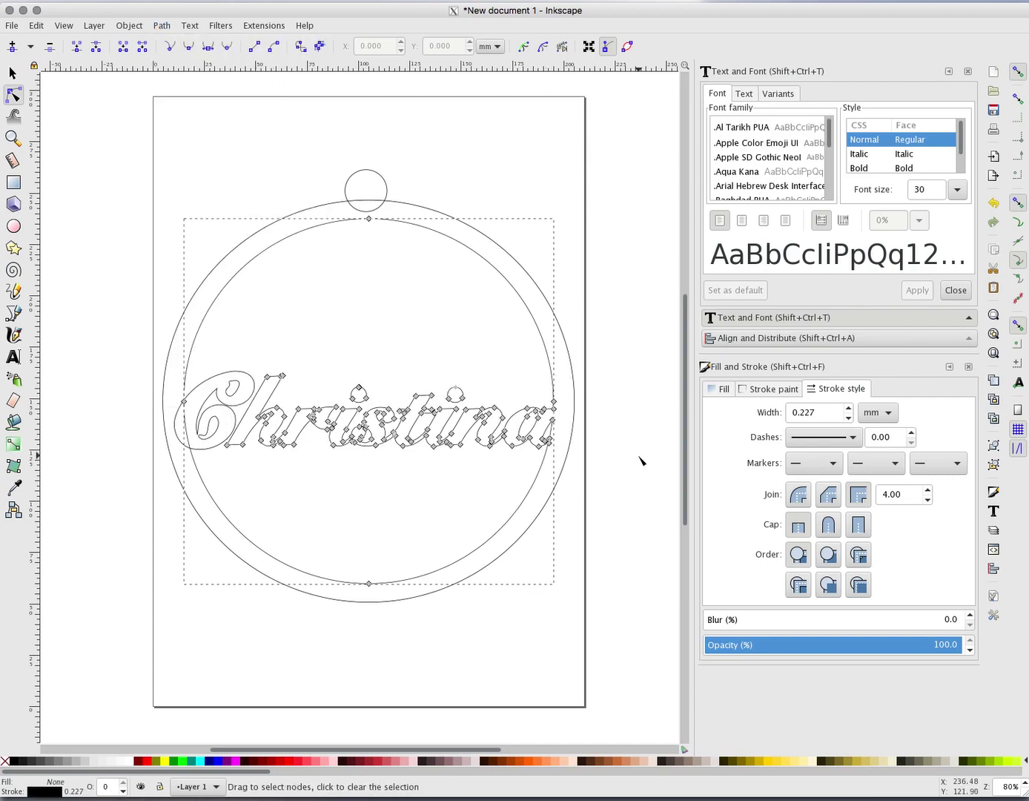
key("Escape")
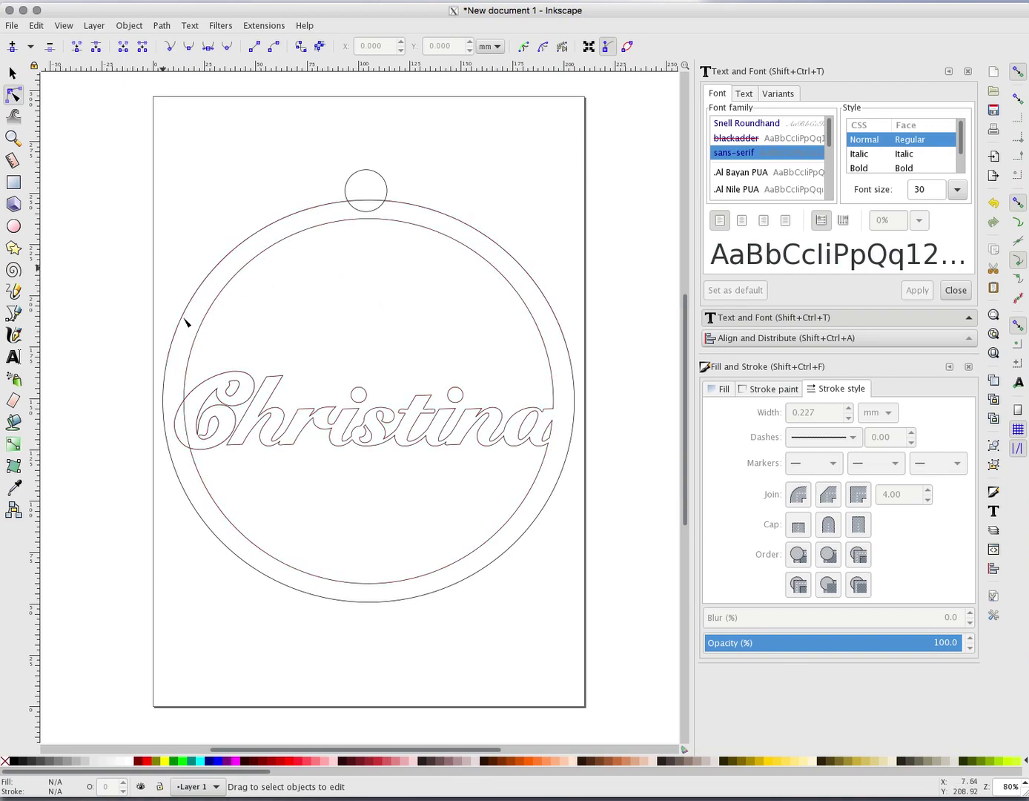
Step: Apply Path > Difference to the separate C letter and the inner circle
left_click(216, 382)
left_click(200, 349, "shift")
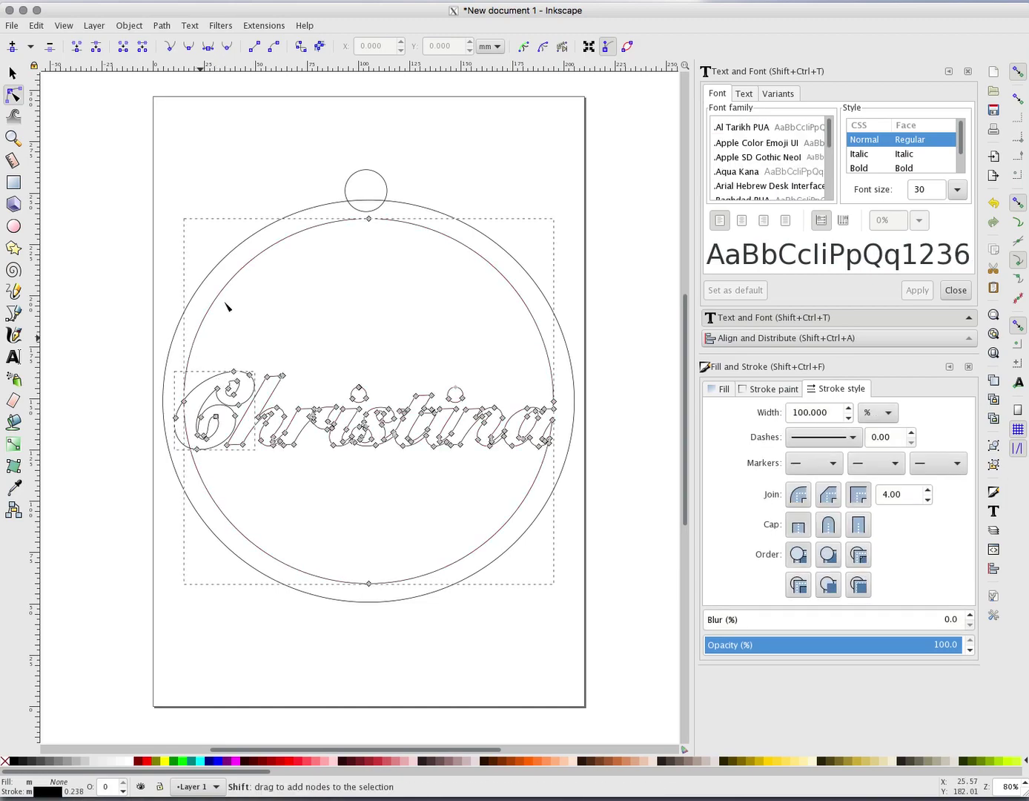
left_click(161, 28)
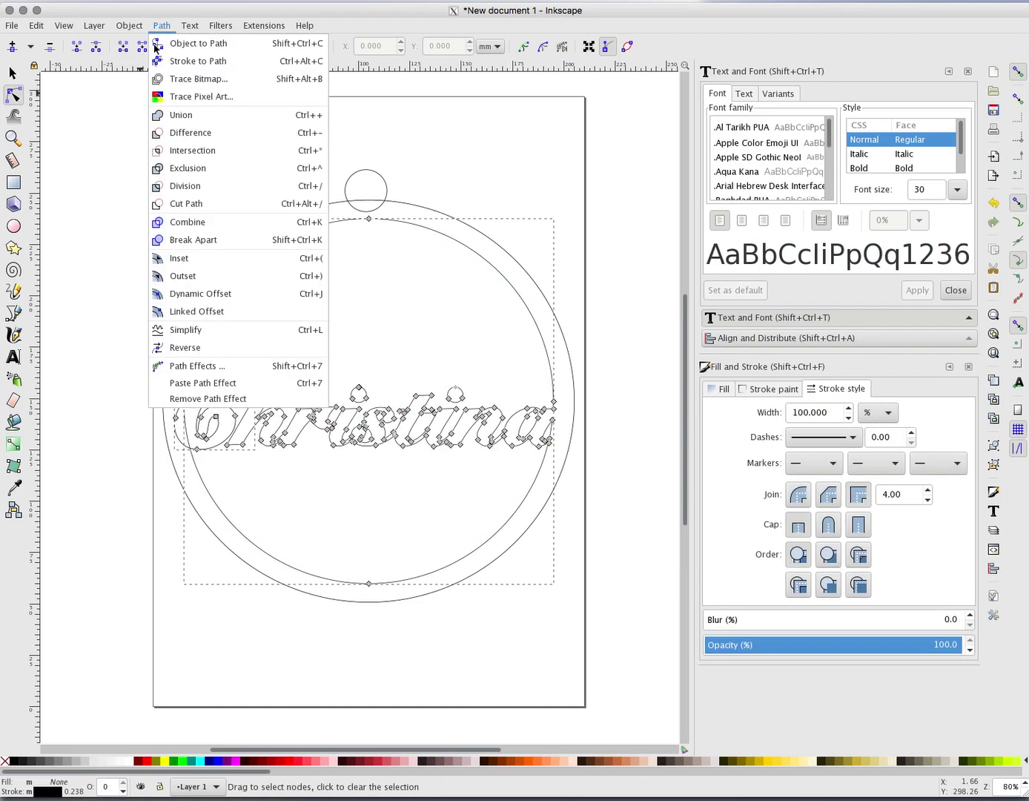
left_click(215, 133)
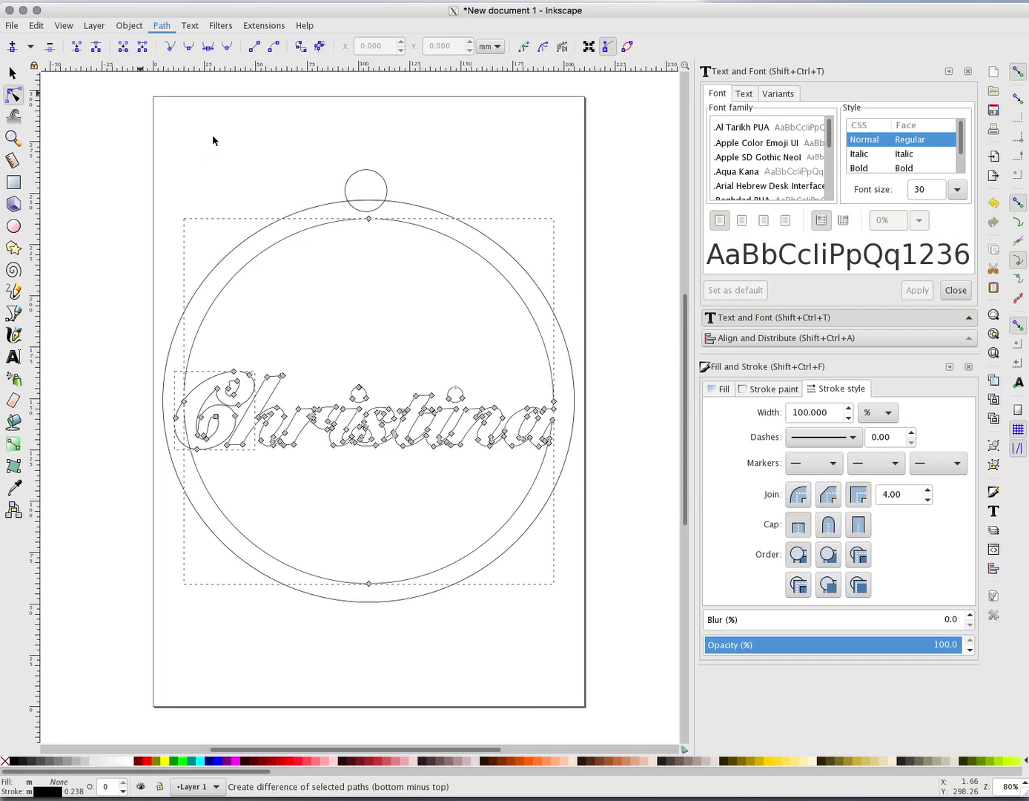
left_click(111, 341)
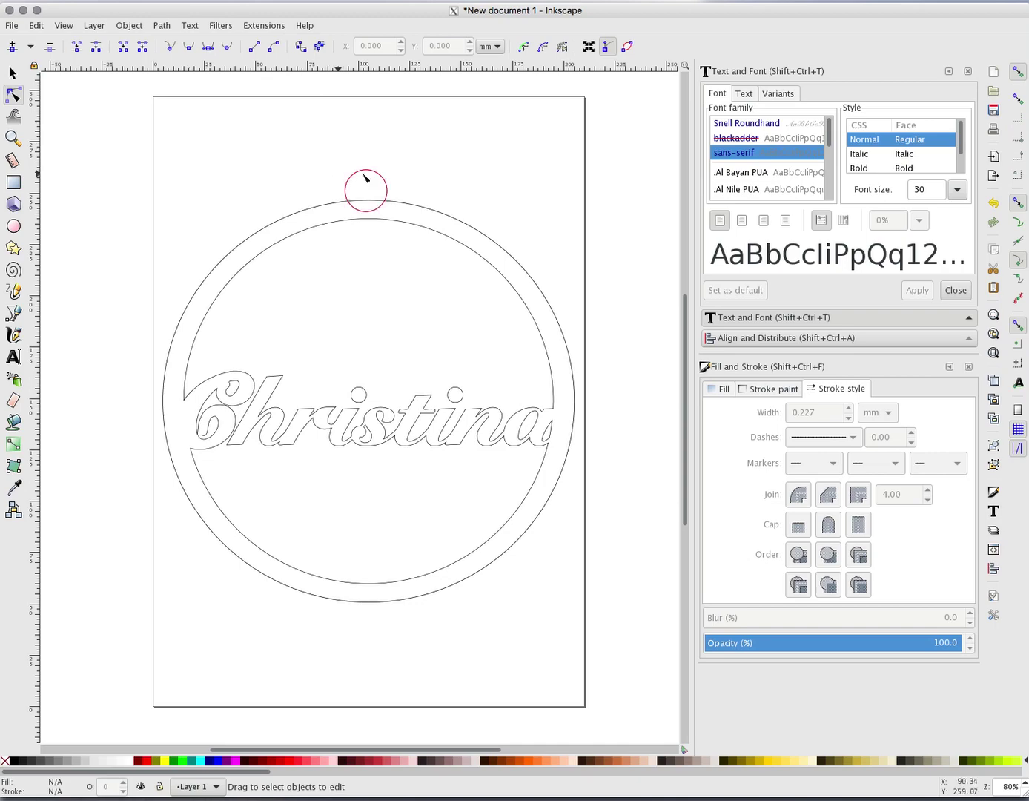
Step: Union the small hanging circle with the outer ring into one continuous outline
left_click(354, 202)
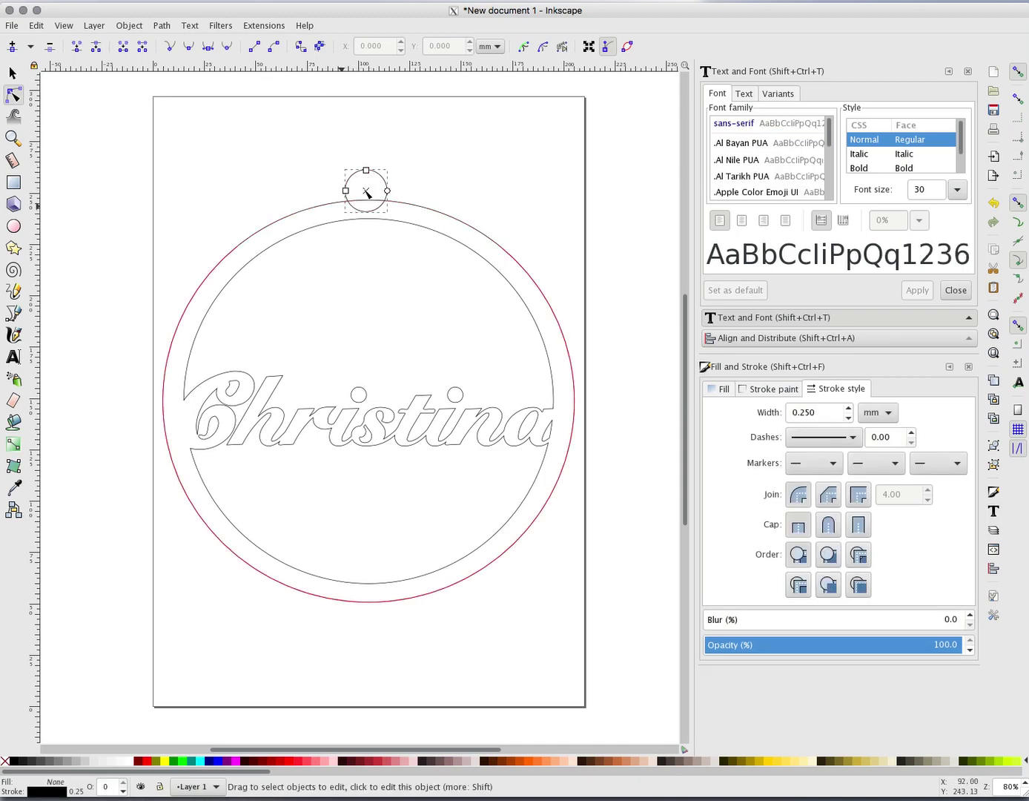
left_click(327, 206, "shift")
left_click(156, 26)
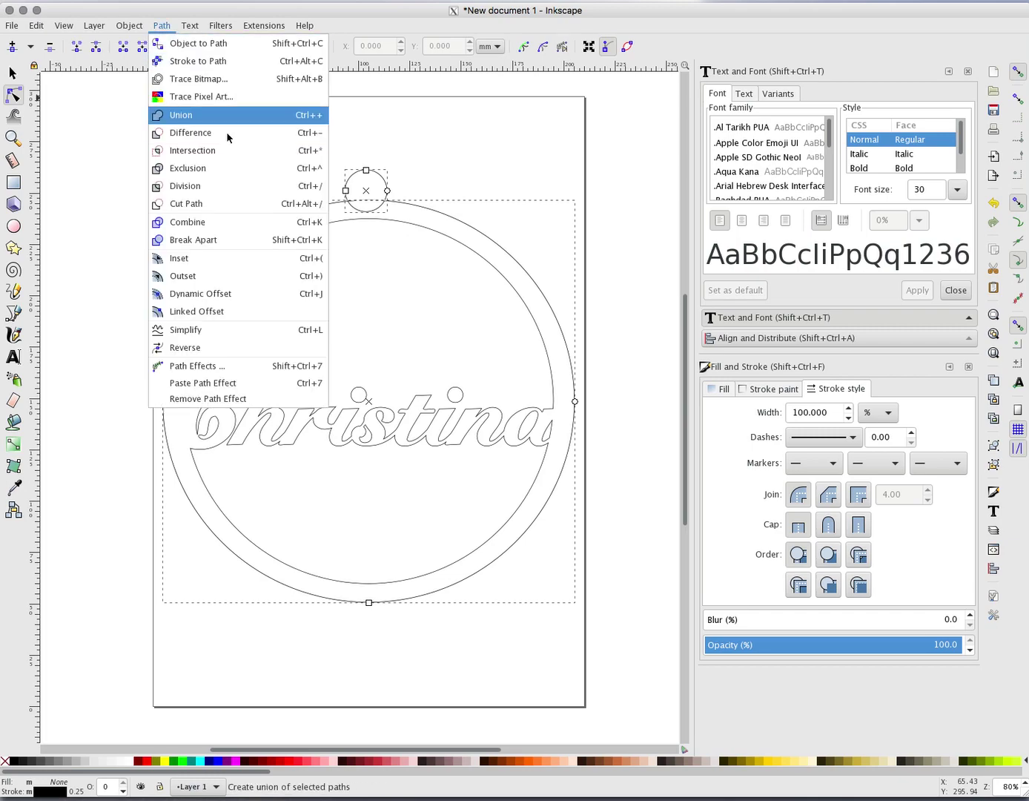
left_click(181, 115)
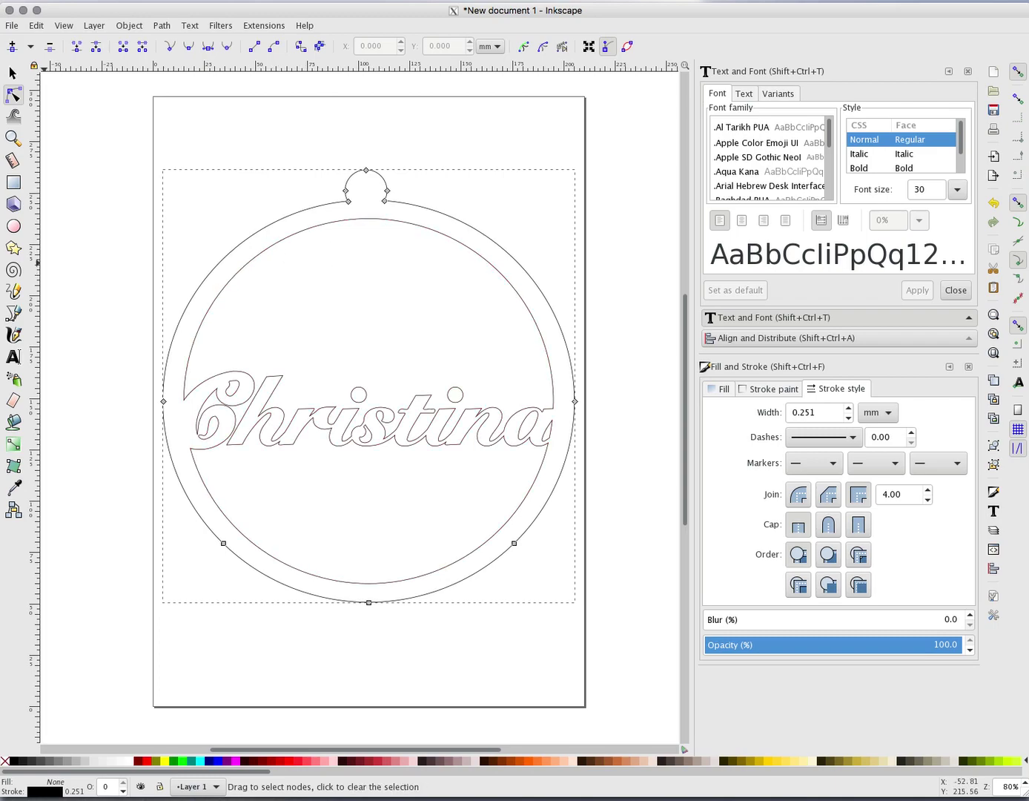
Step: Draw a 13.104 × 12.420 mm circle inside the hanging loop and nudge it down into place
left_click(15, 228)
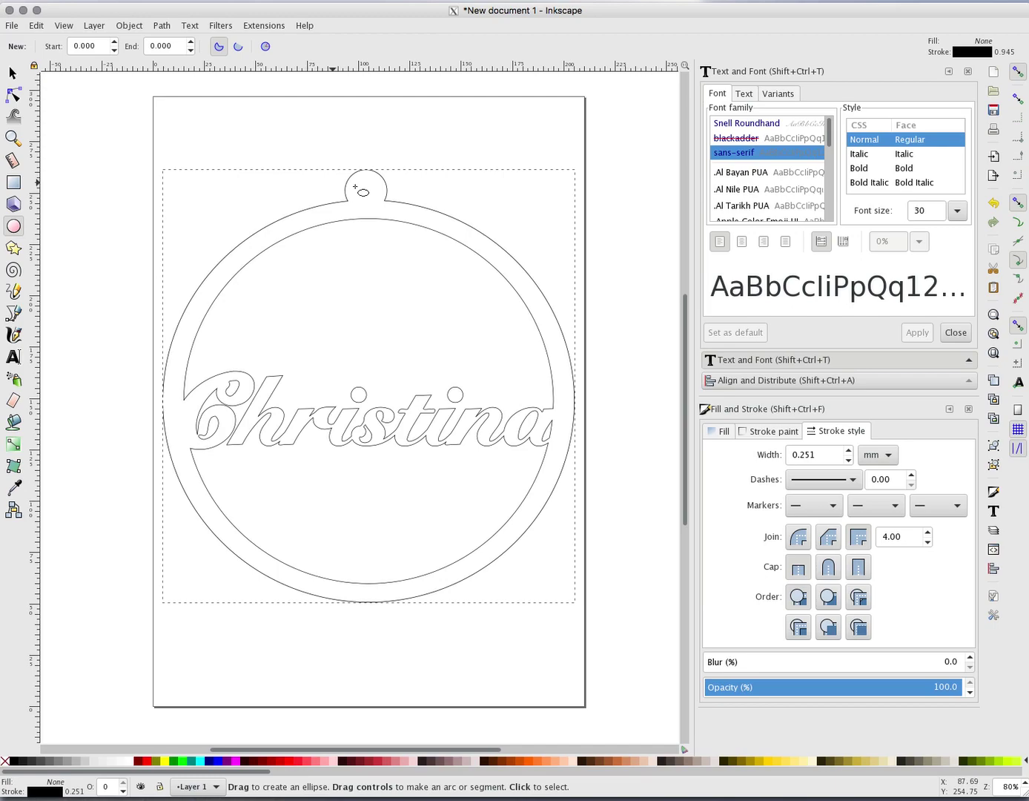
left_click_drag(361, 181, 353, 183)
left_click(13, 72)
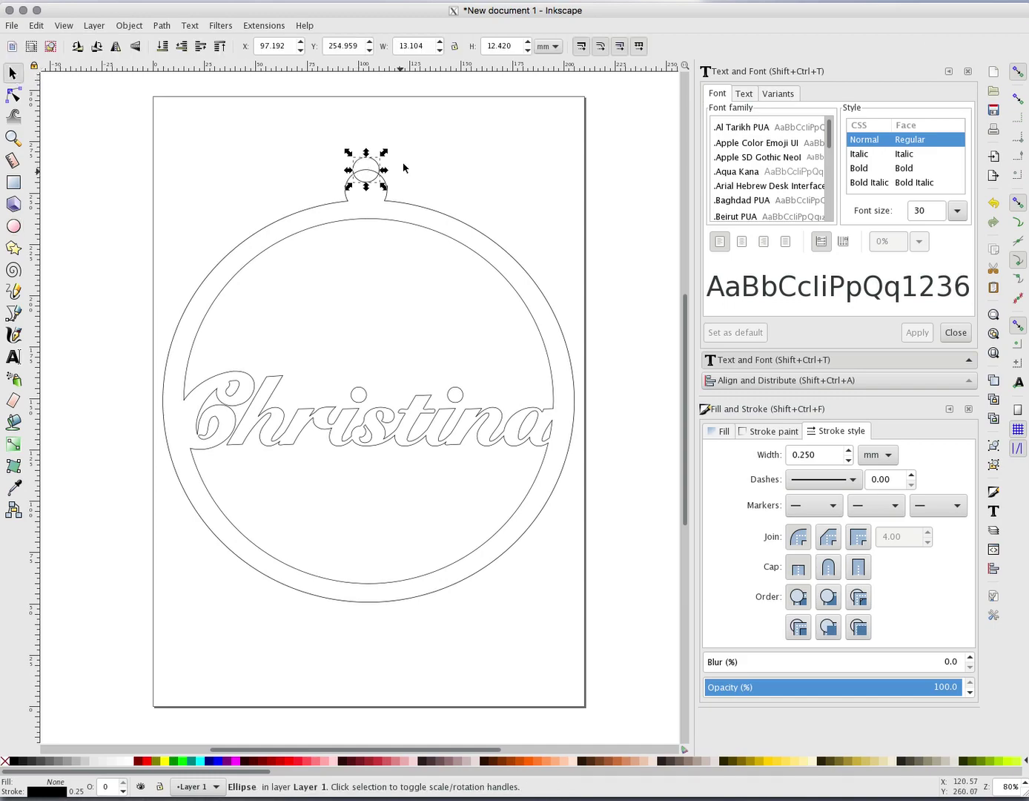
key("Down")
key("Down")
key("Down")
key("Down")
key("Down")
key("Down")
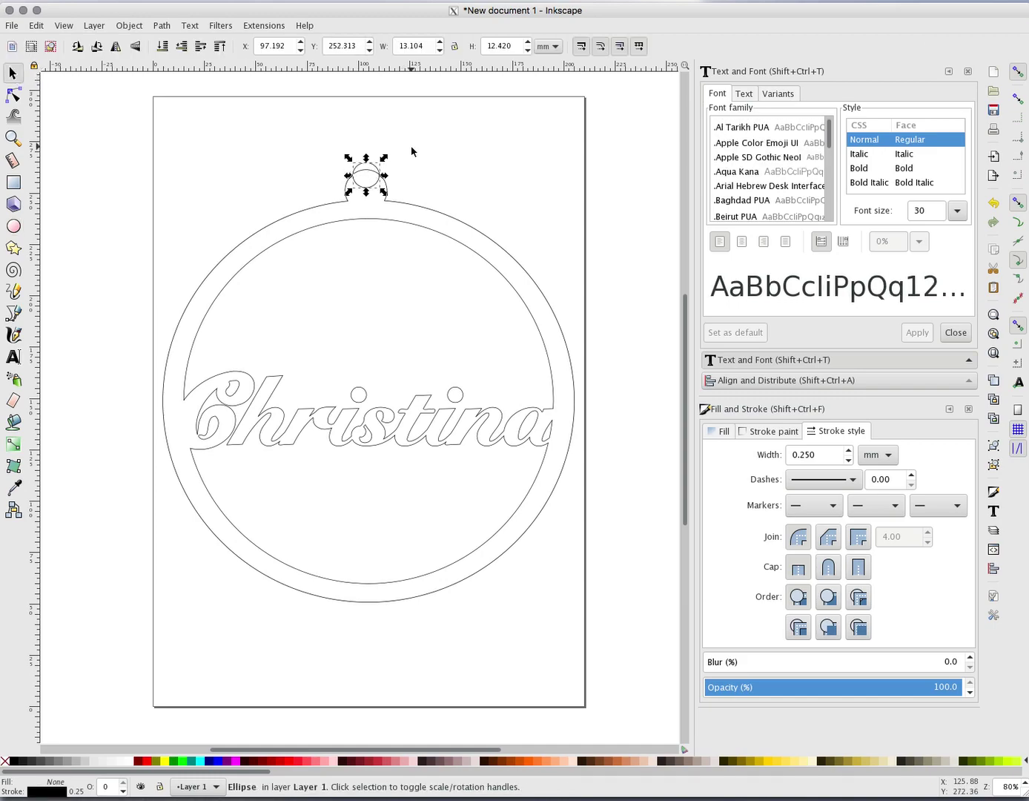
key("shift+Down")
key("Down")
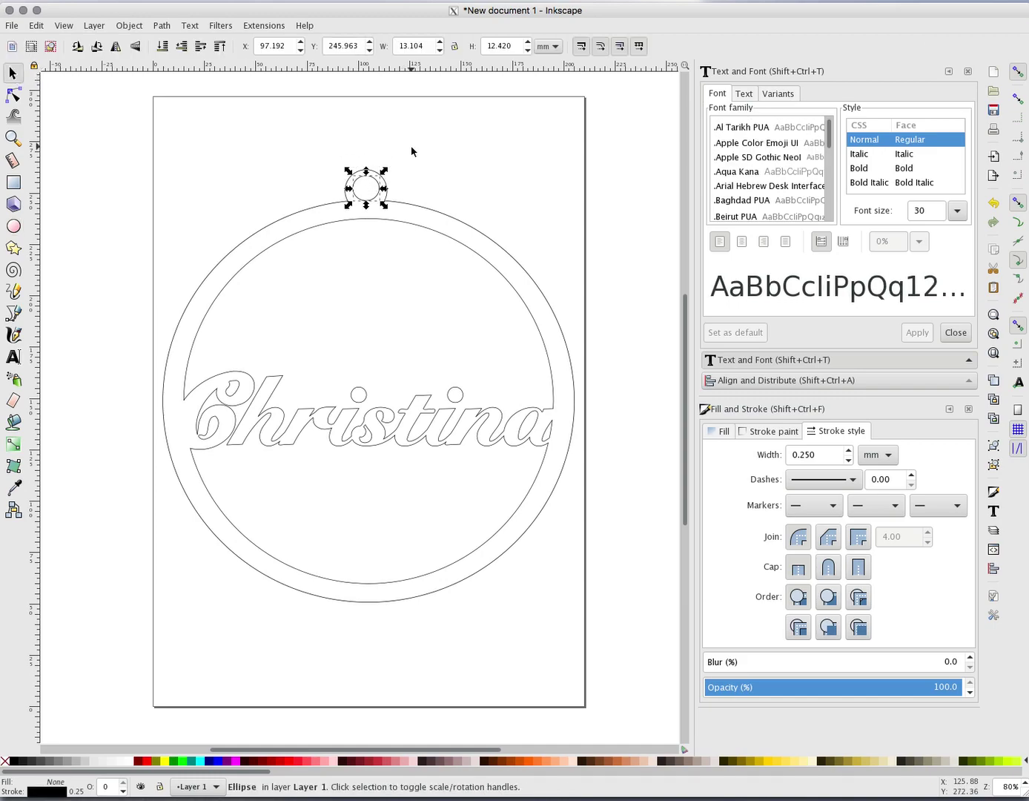
key("Down")
left_click(777, 434)
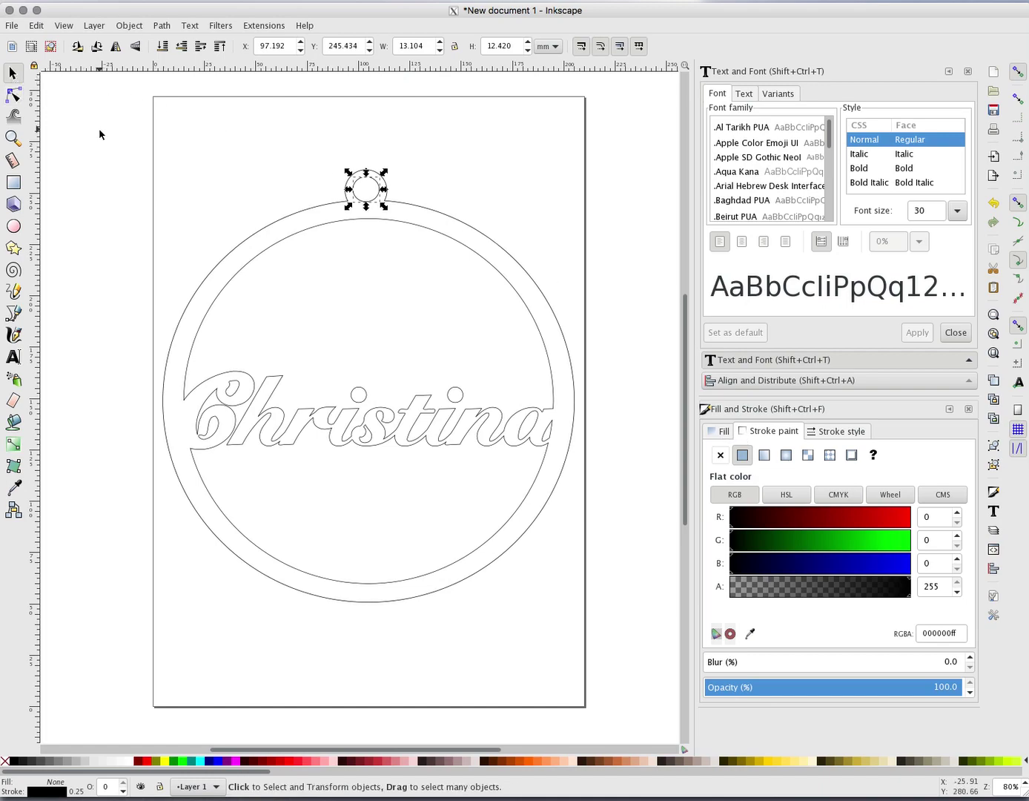
left_click(140, 239)
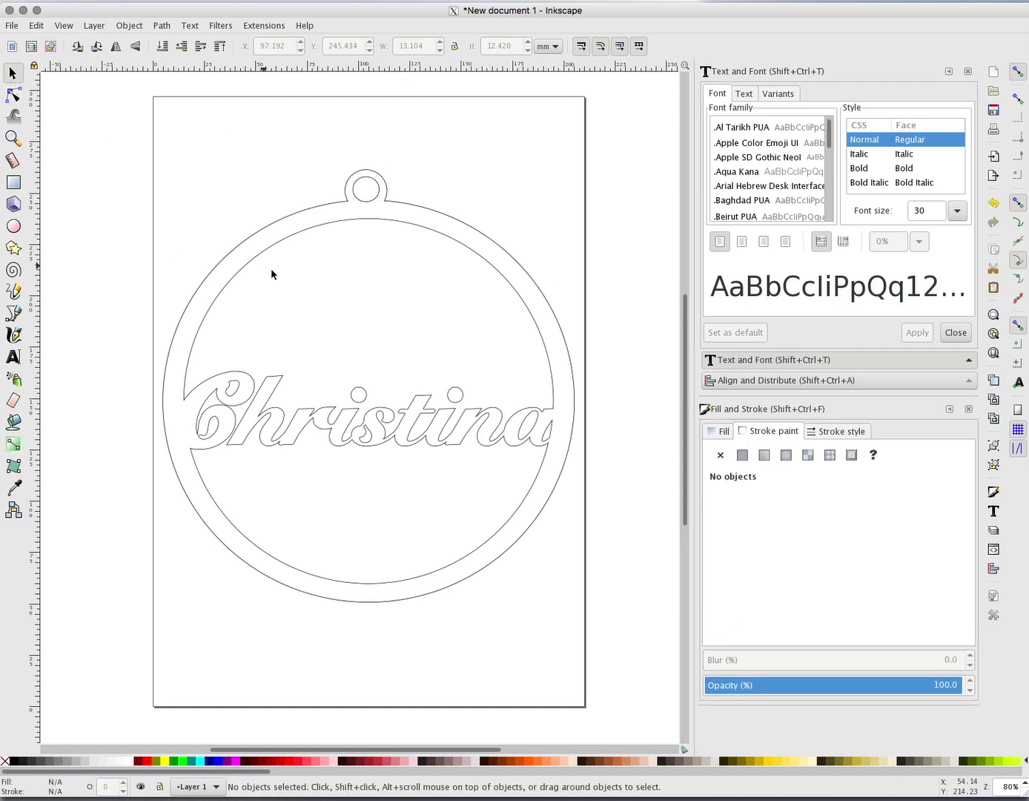